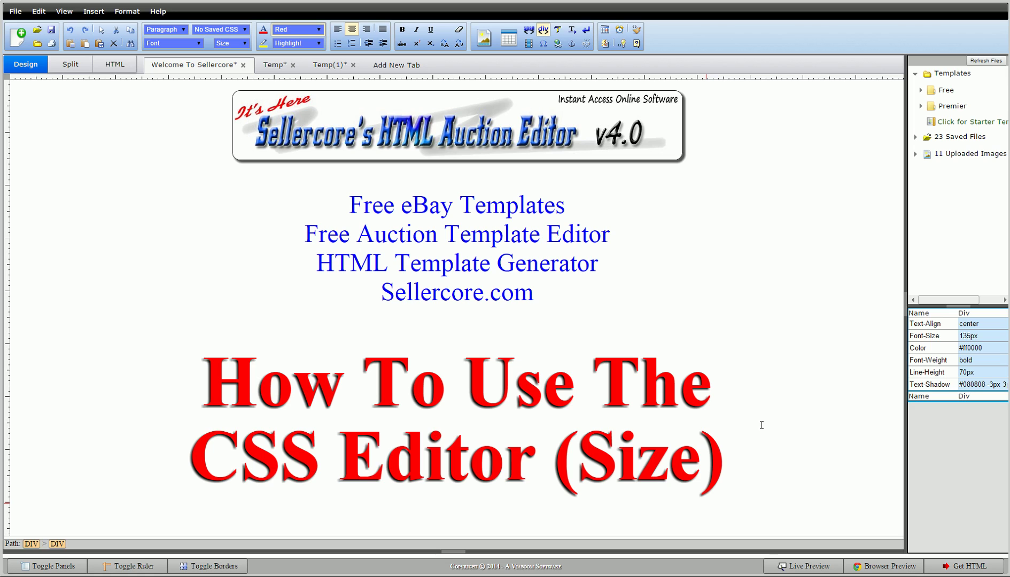
# Step: Open the Temp document and check its HTML source to confirm the twenty lines share one div
pyautogui.click(276, 65)
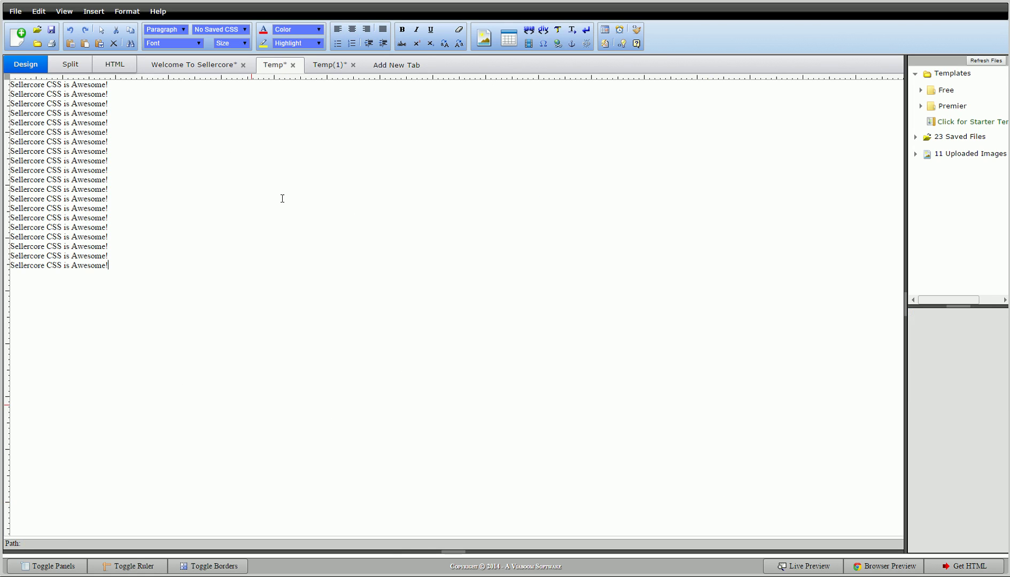
pyautogui.click(307, 169)
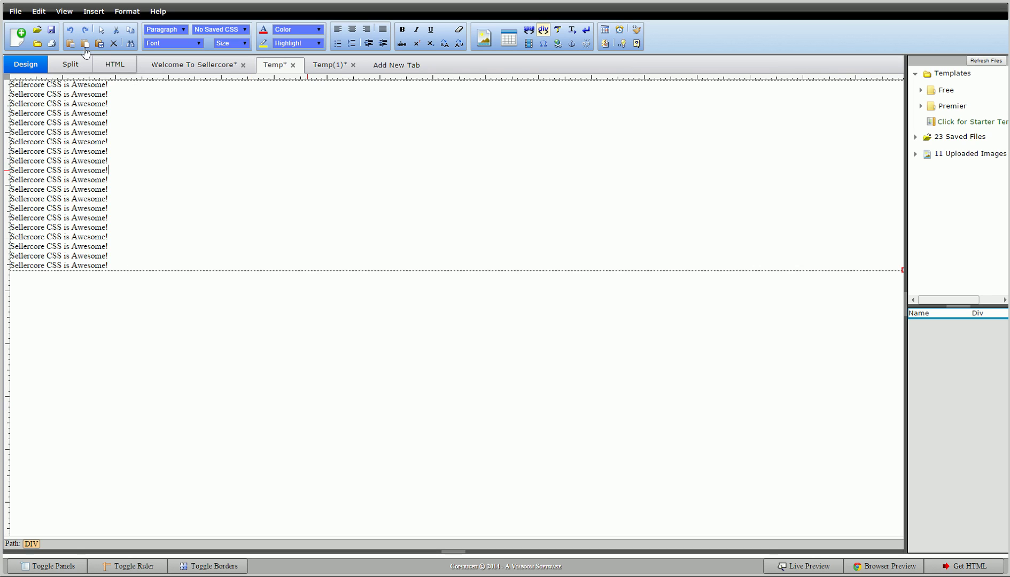
pyautogui.click(115, 64)
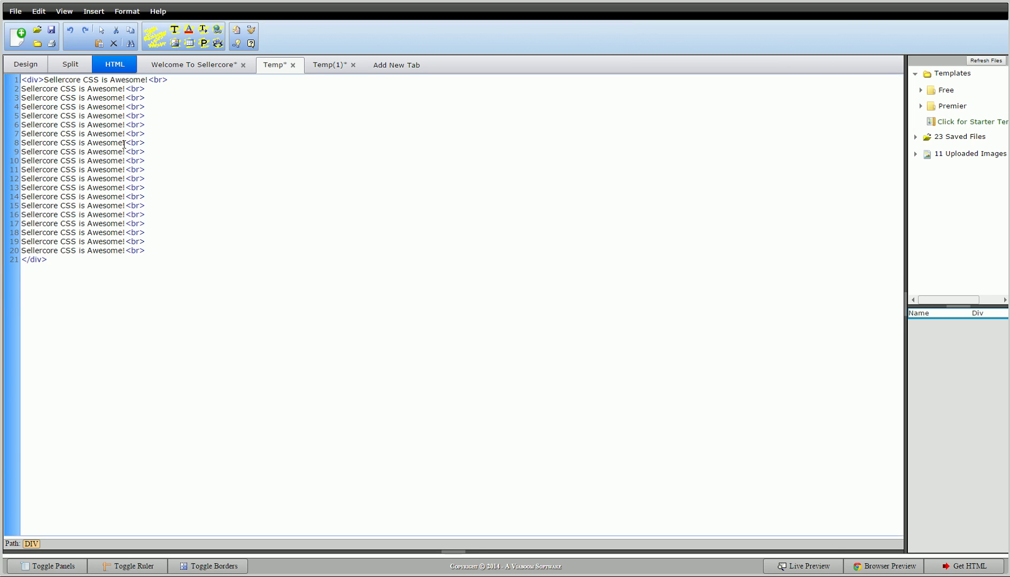
pyautogui.click(20, 67)
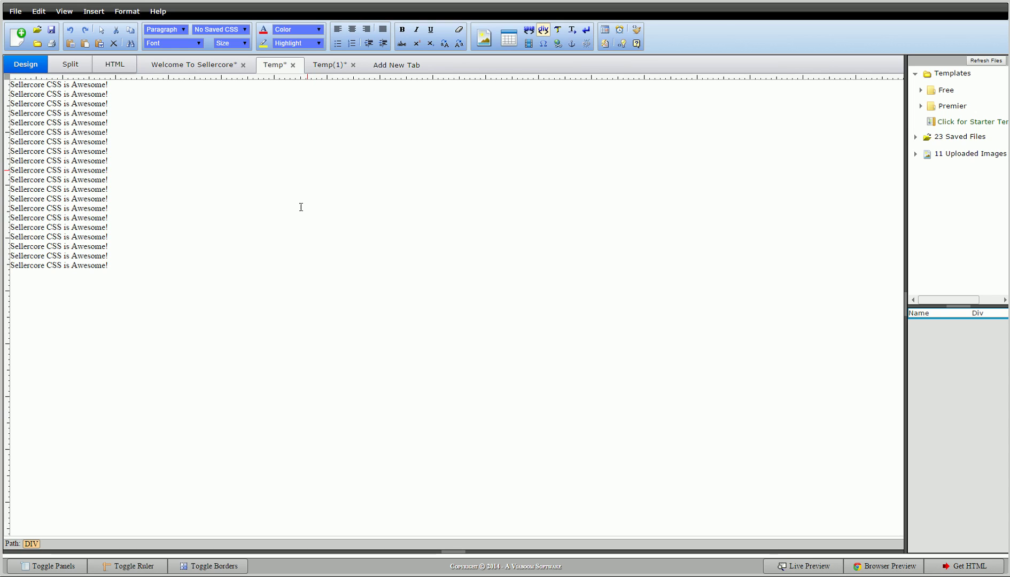
# Step: Set the text div's background colour to yellow #FFFF00 in its CSS style settings
pyautogui.rightClick(230, 168)
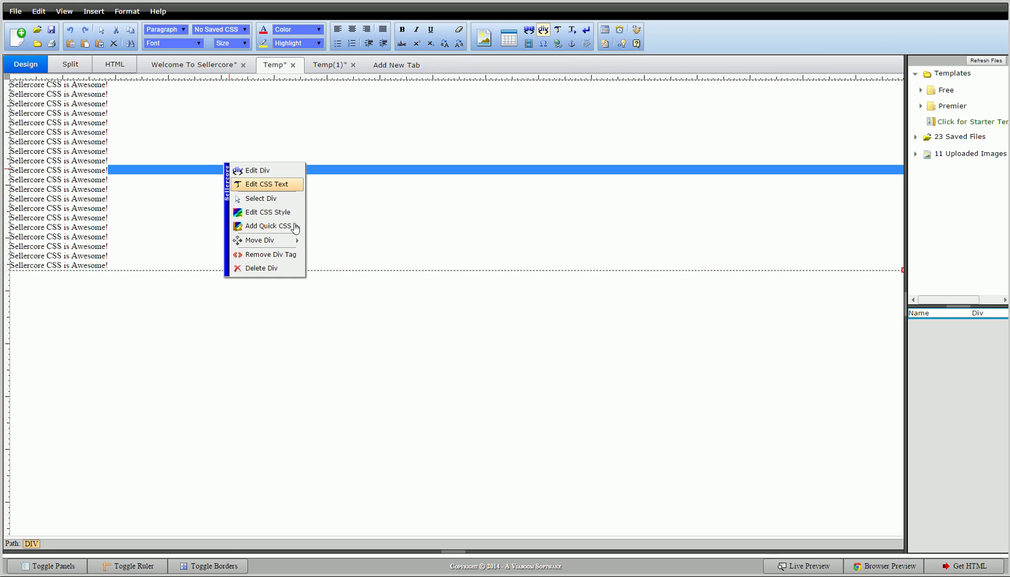
pyautogui.click(296, 213)
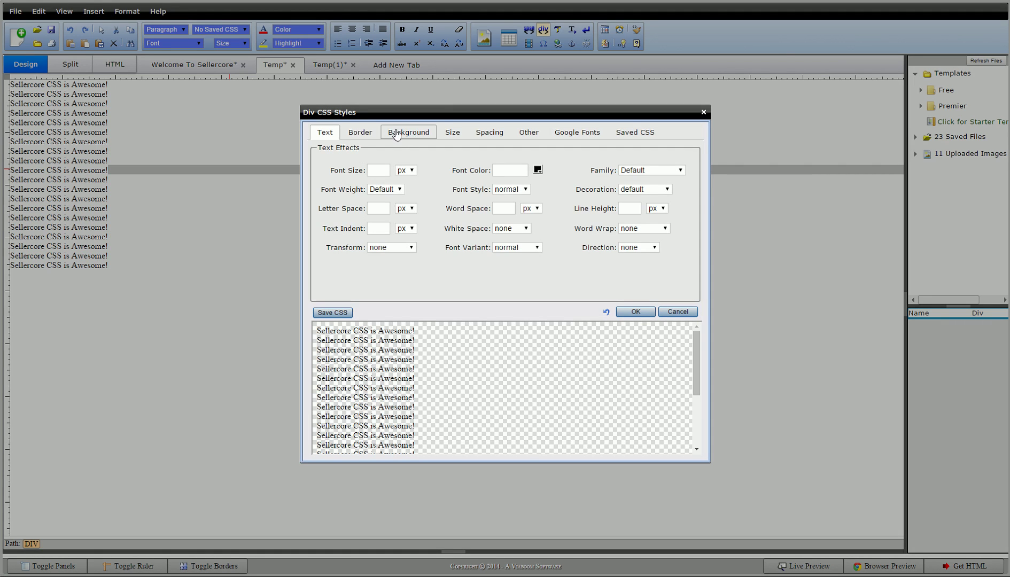
pyautogui.click(396, 133)
pyautogui.click(365, 177)
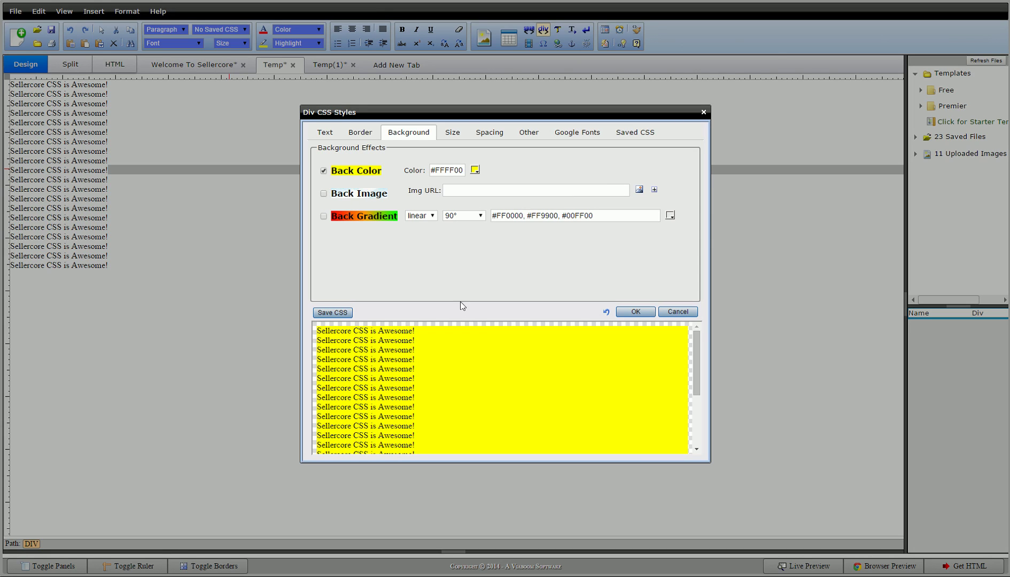
pyautogui.click(452, 135)
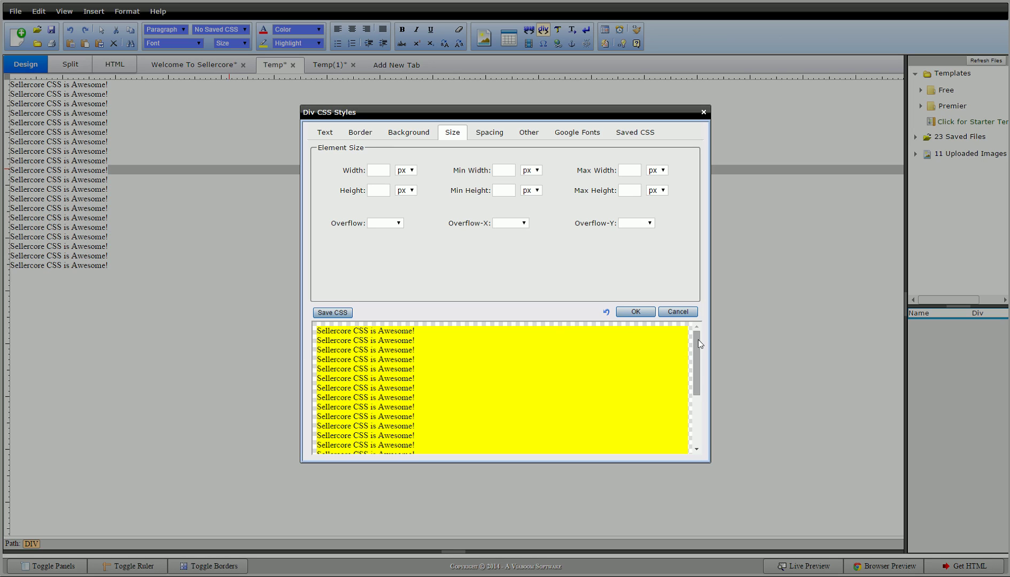
pyautogui.moveTo(697, 359); pyautogui.dragTo(700, 407)
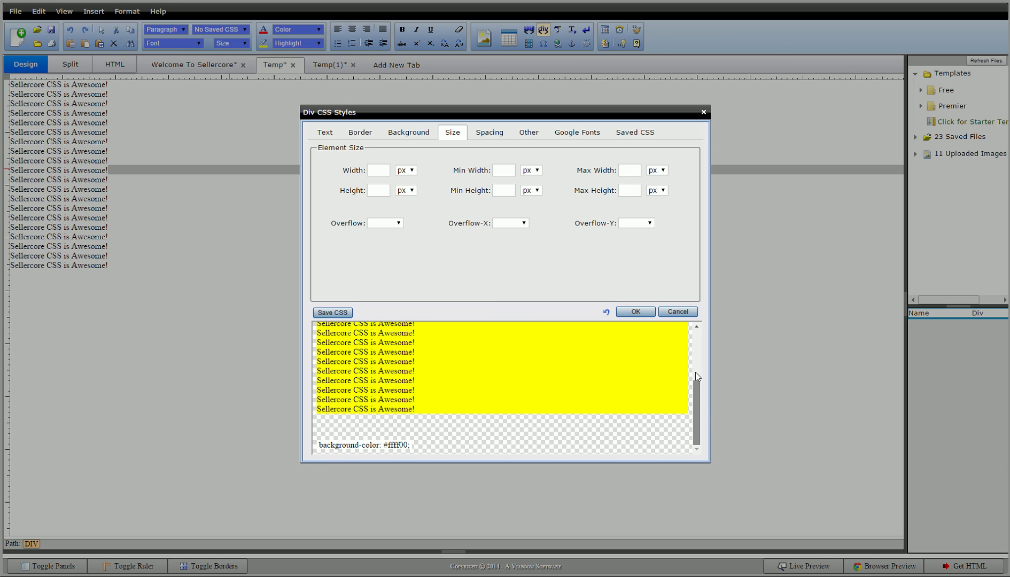
pyautogui.moveTo(701, 423); pyautogui.dragTo(691, 342)
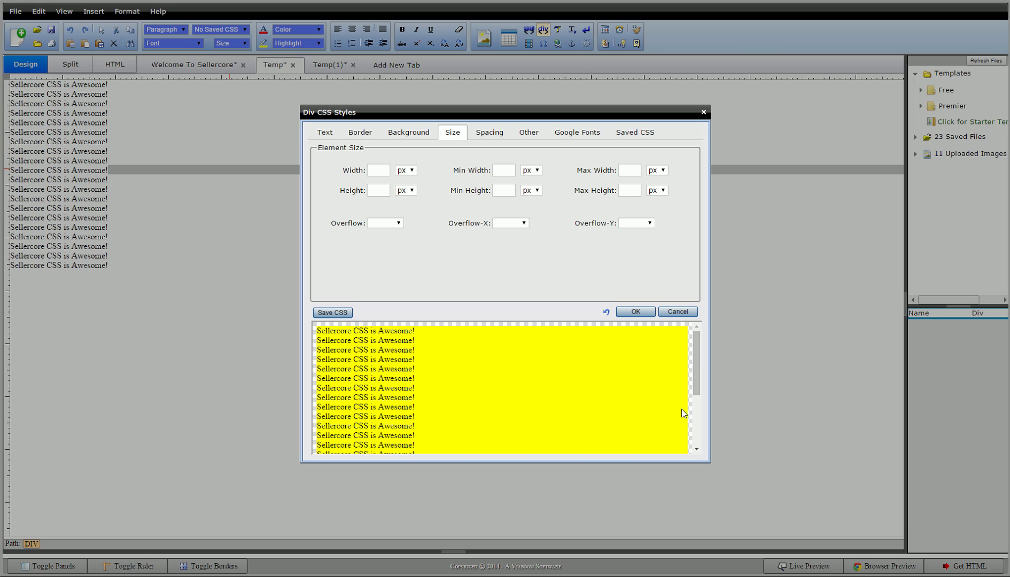
pyautogui.scroll(-5, 550, 400)
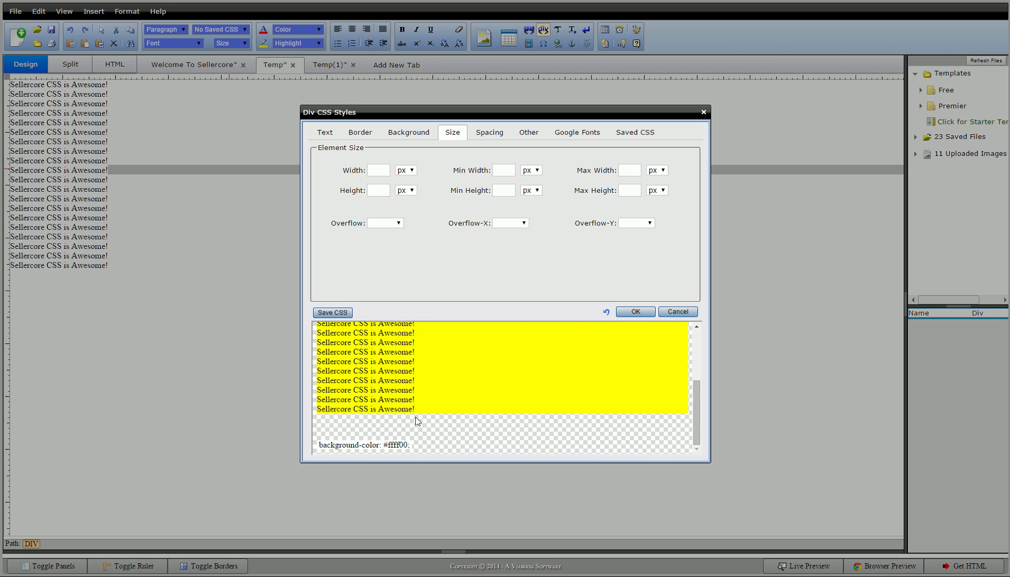
pyautogui.scroll(5, 406, 419)
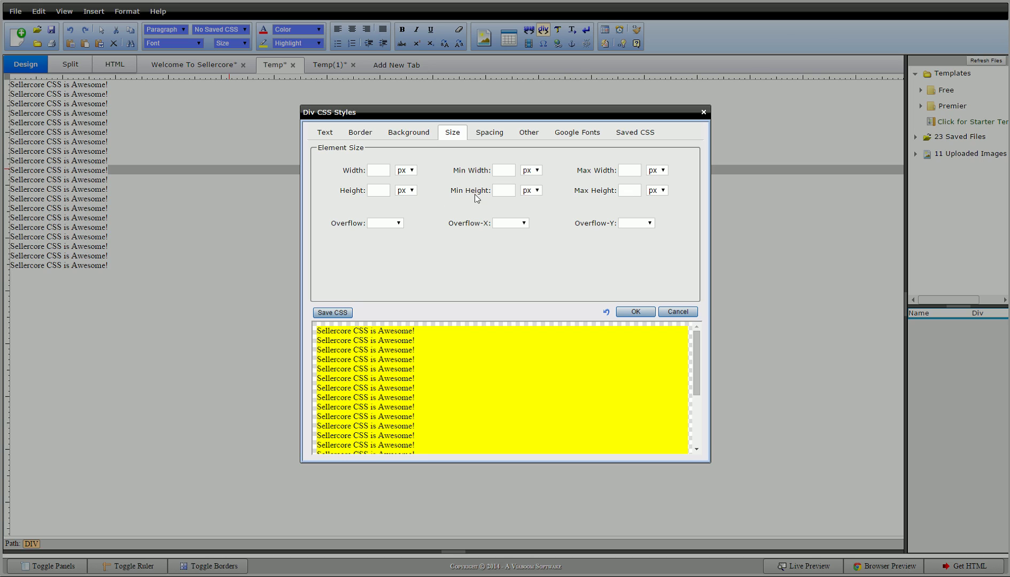
# Step: Try div widths of 300, 200 and 100 pixels
pyautogui.click(384, 171)
pyautogui.write('300')
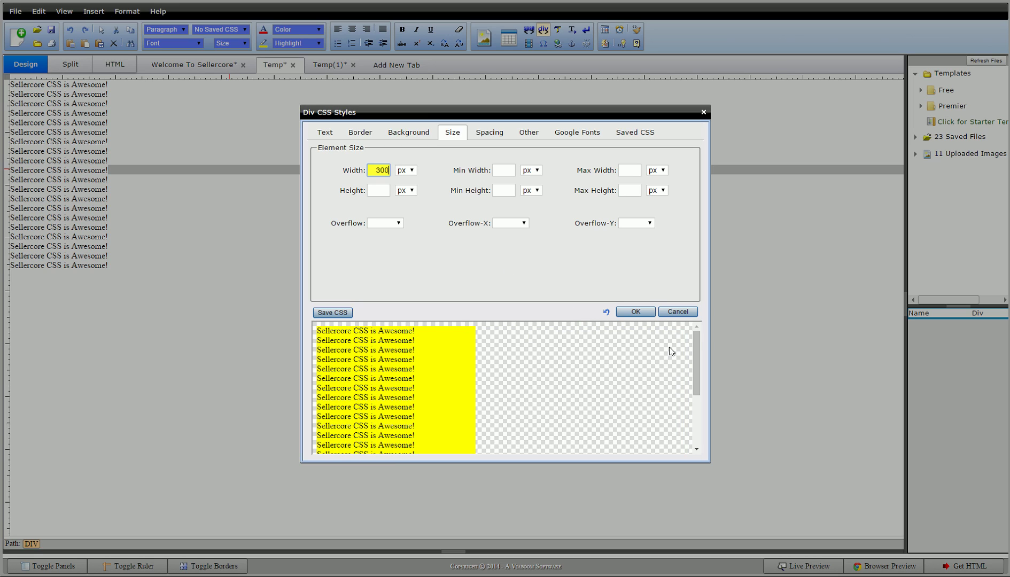
pyautogui.moveTo(694, 340)
pyautogui.mouseDown()
pyautogui.moveTo(702, 394)
pyautogui.moveTo(694, 335)
pyautogui.mouseUp()
pyautogui.hotkey('ctrl', 'a')
pyautogui.write('200')
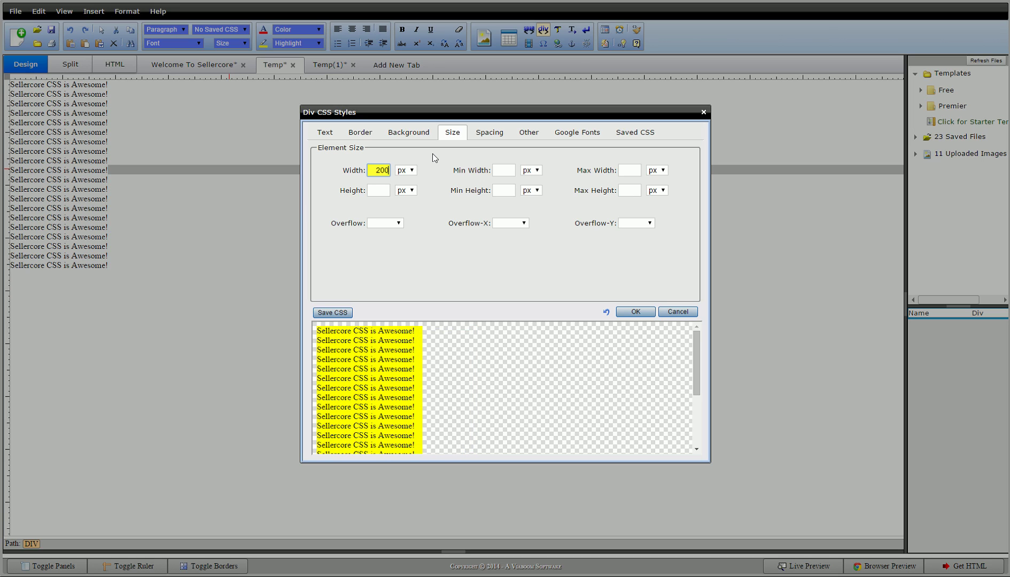
pyautogui.hotkey('ctrl', 'a')
pyautogui.write('100')
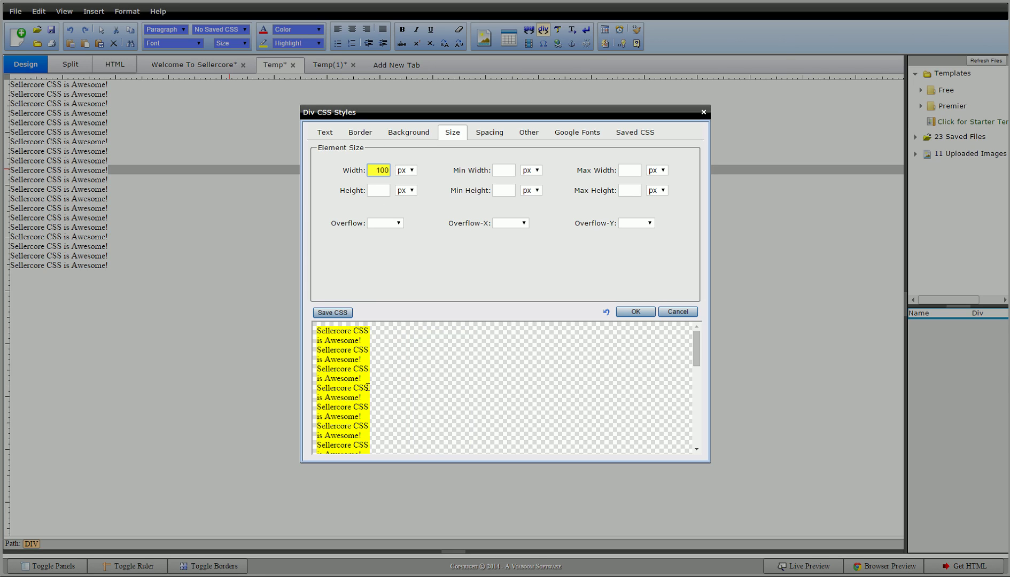
# Step: Set the div width to 50 percent and apply the style
pyautogui.moveTo(377, 169); pyautogui.dragTo(386, 168)
pyautogui.write('50')
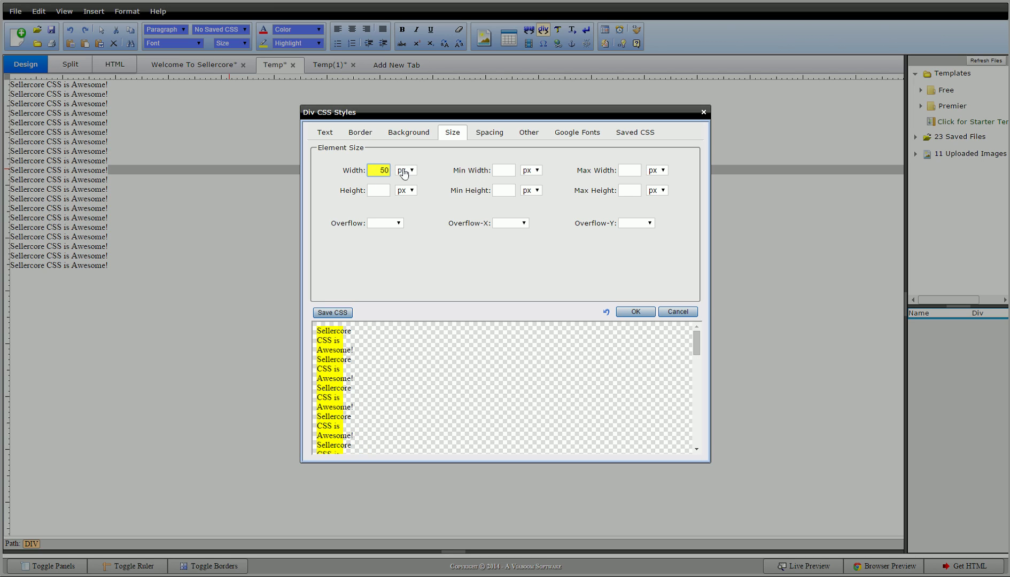
pyautogui.click(405, 170)
pyautogui.click(411, 180)
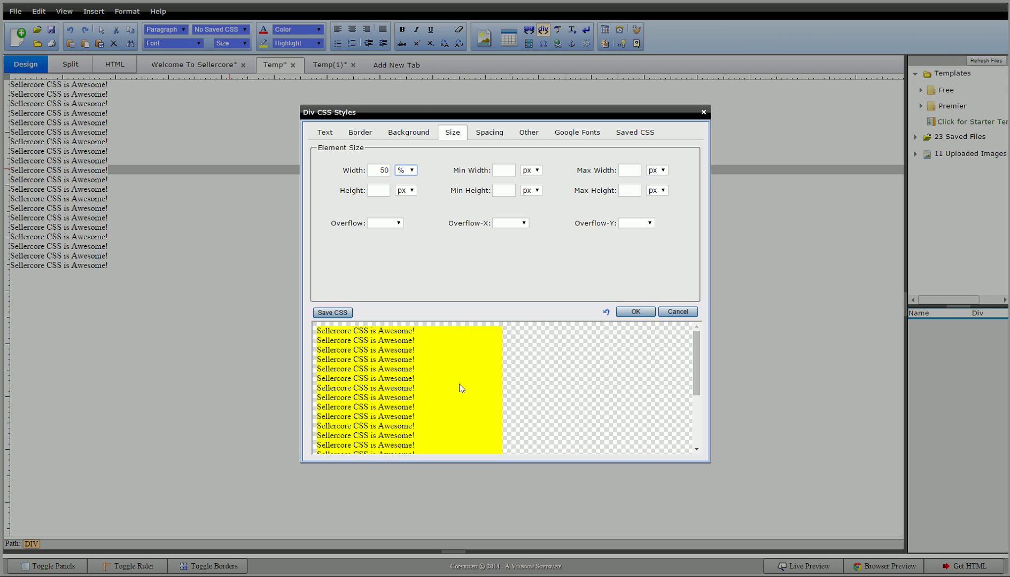
pyautogui.click(635, 312)
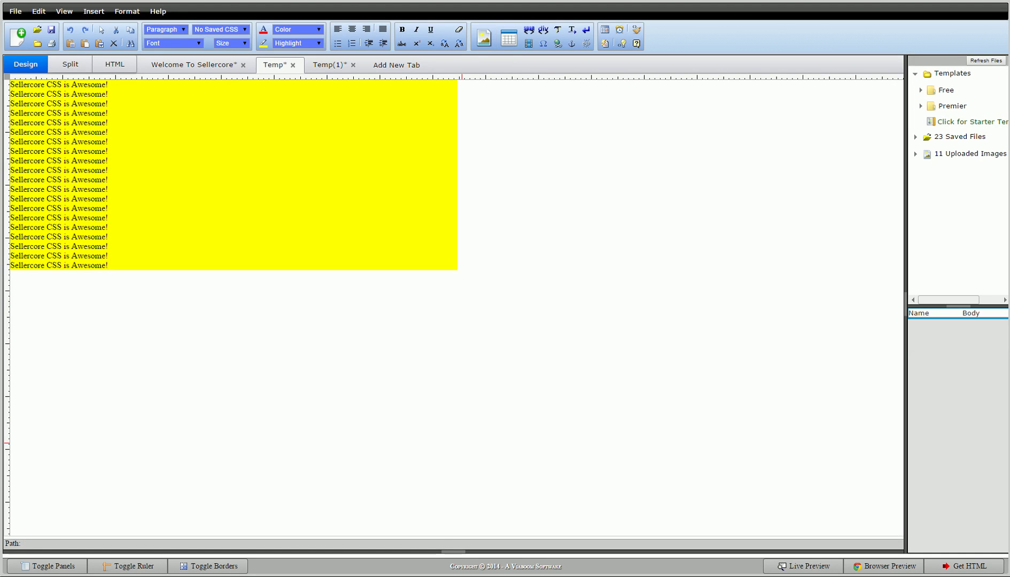
pyautogui.click(796, 569)
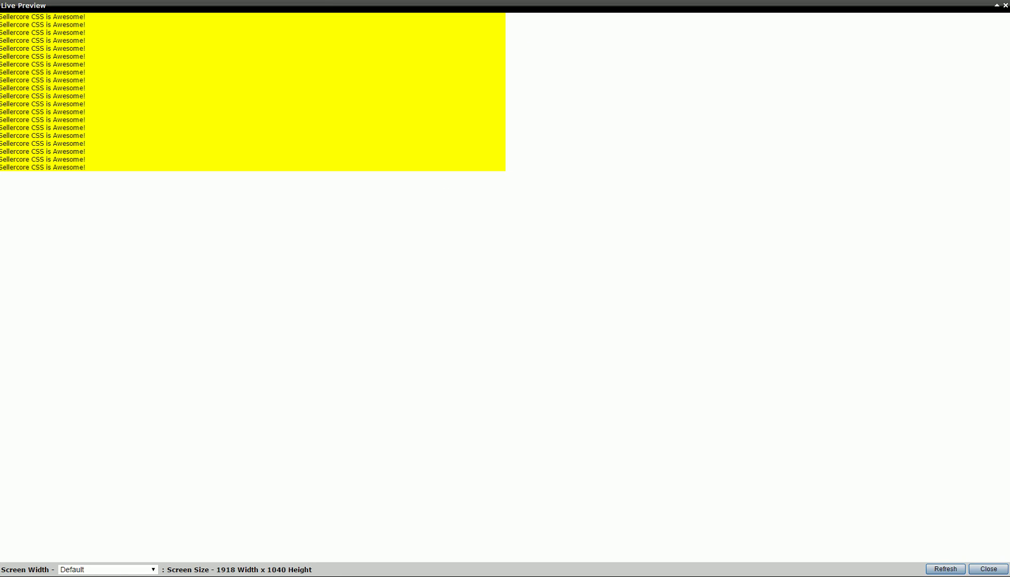
pyautogui.click(103, 570)
pyautogui.click(86, 538)
pyautogui.click(119, 568)
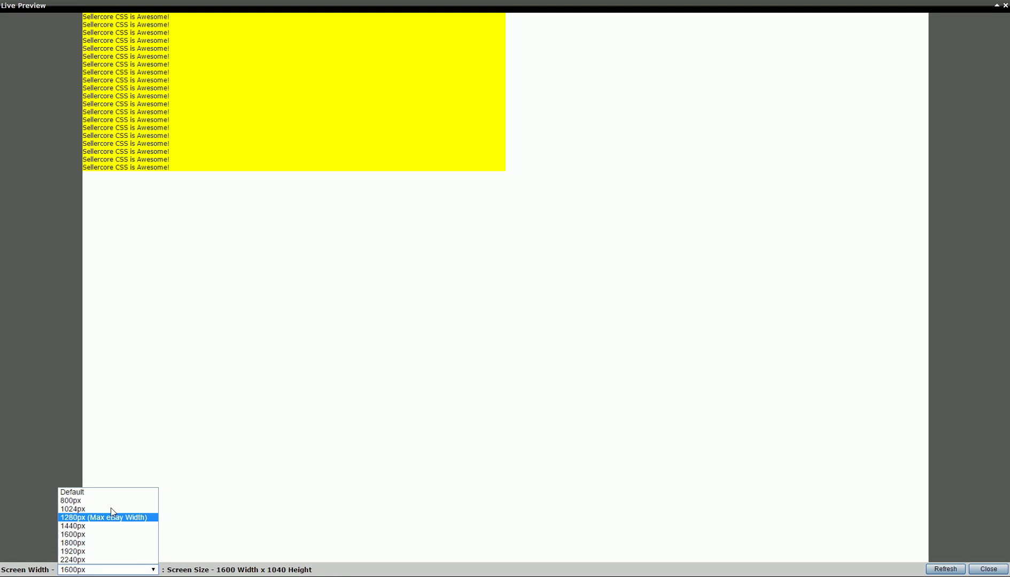
pyautogui.click(112, 503)
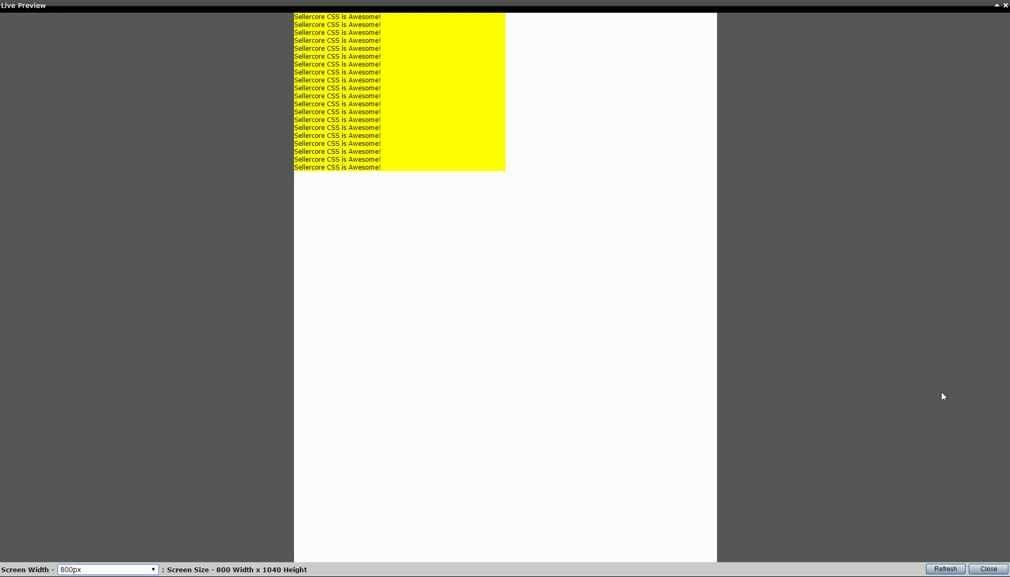
pyautogui.click(988, 569)
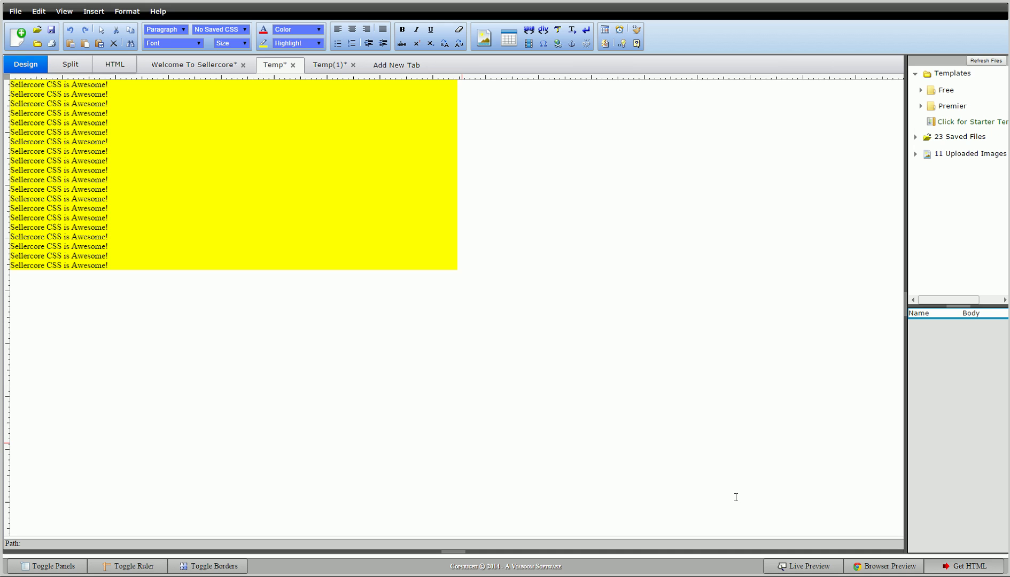
# Step: Reopen the yellow div's size settings and change its width from 50 to 100
pyautogui.rightClick(332, 207)
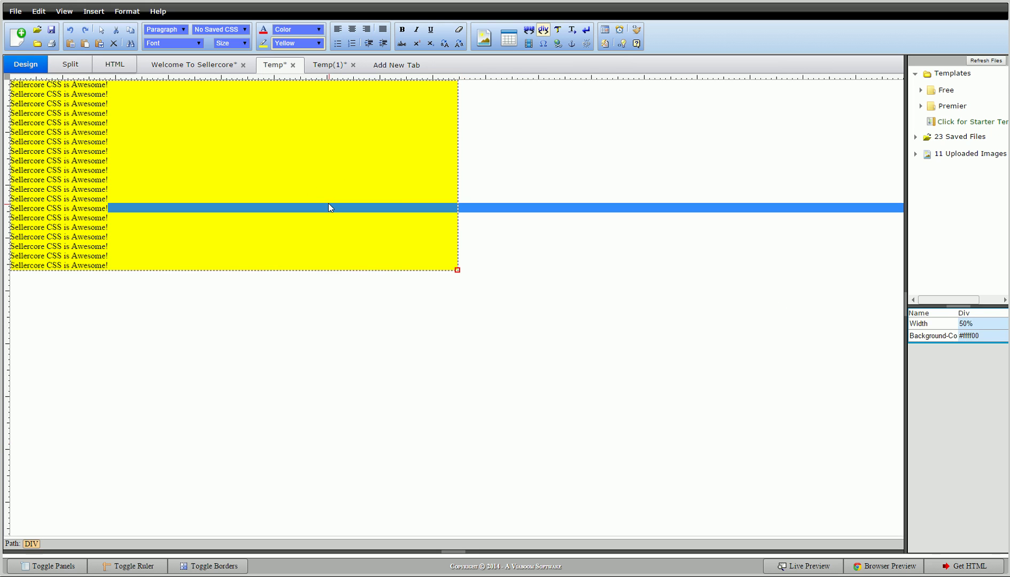
pyautogui.click(393, 249)
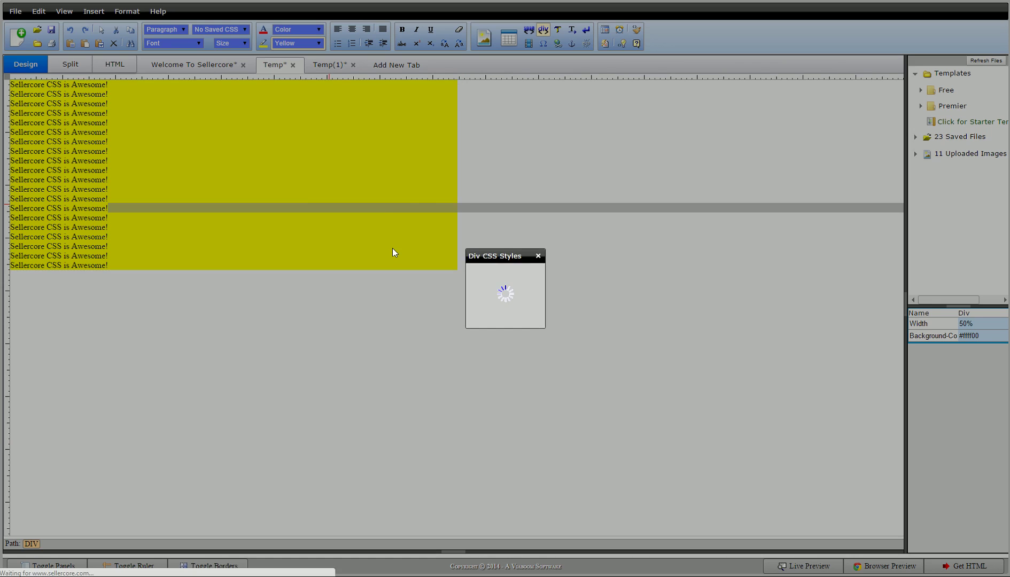
pyautogui.click(454, 137)
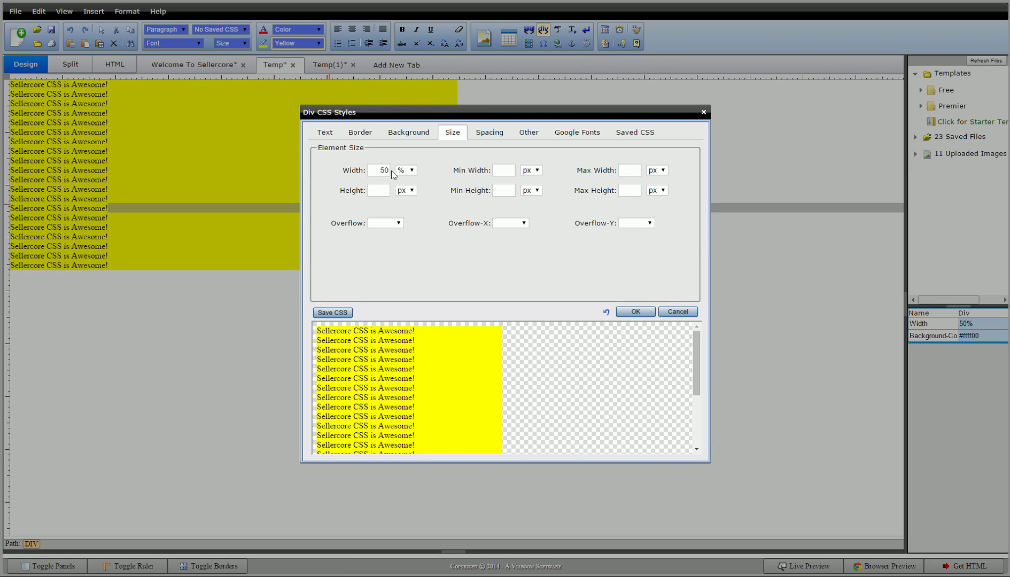
pyautogui.doubleClick(380, 170)
pyautogui.write('100')
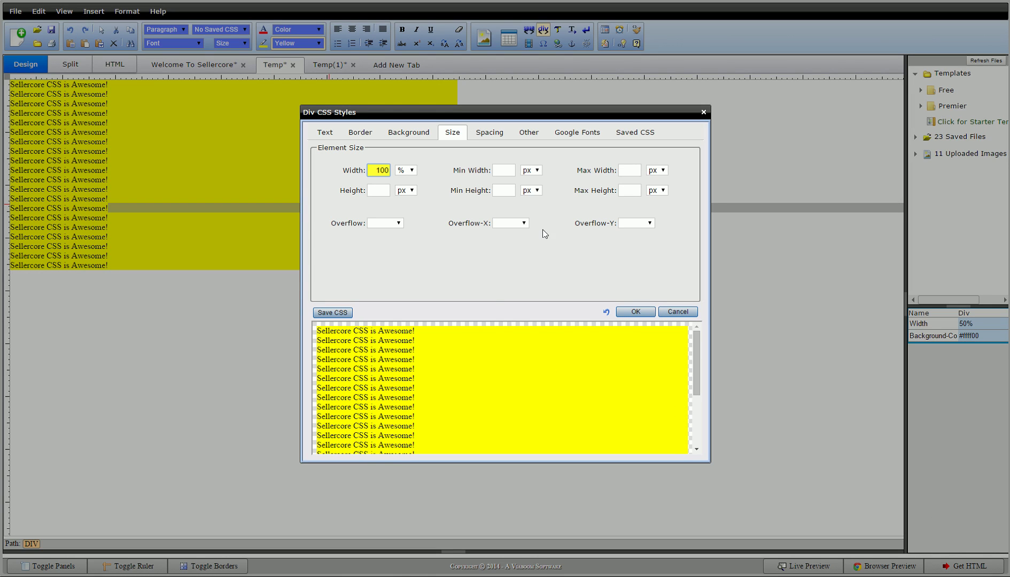
# Step: Set a 1200px maximum width, briefly trying 1200px as the width before restoring 100%
pyautogui.click(637, 171)
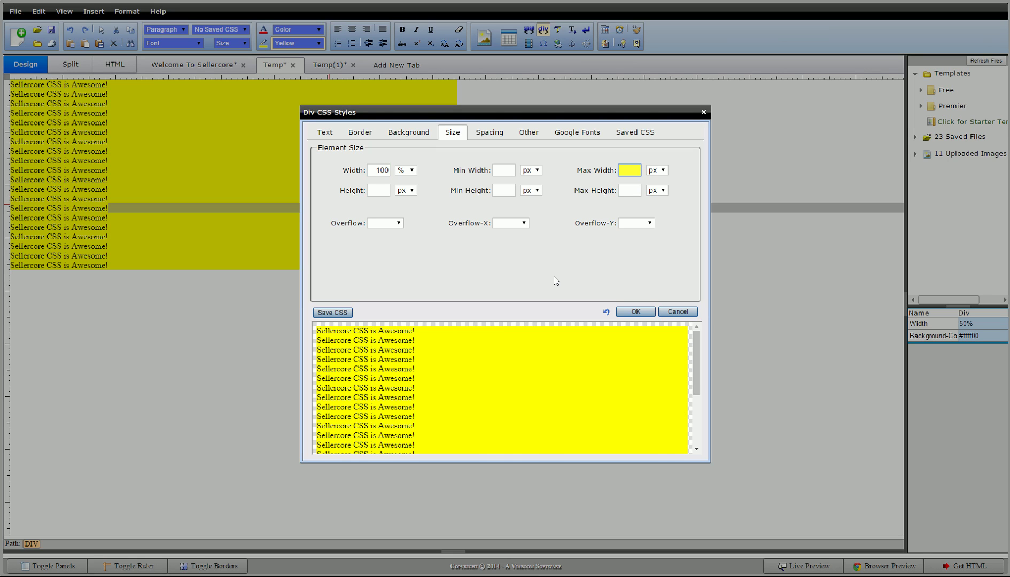
pyautogui.write('300')
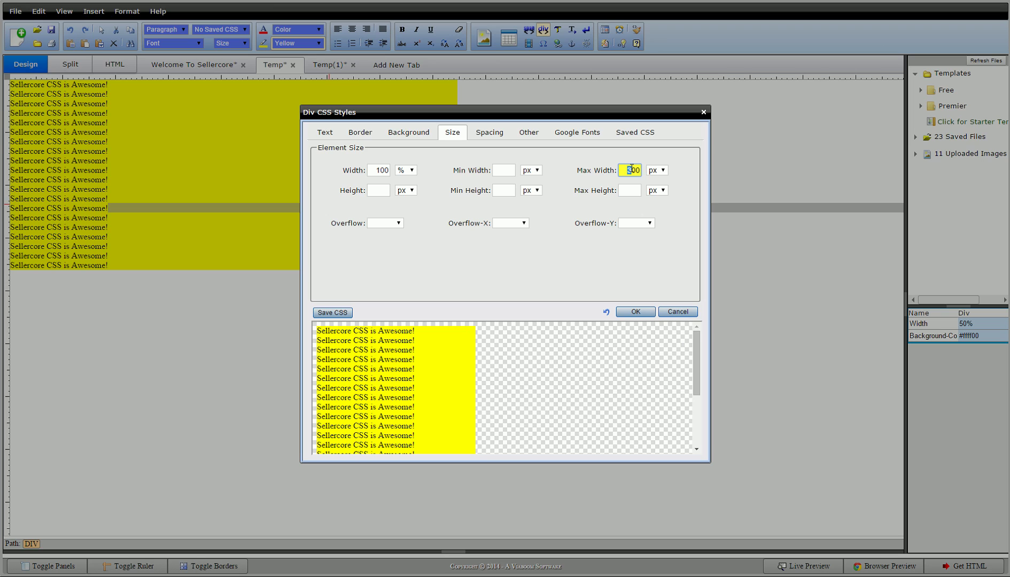
pyautogui.write('12')
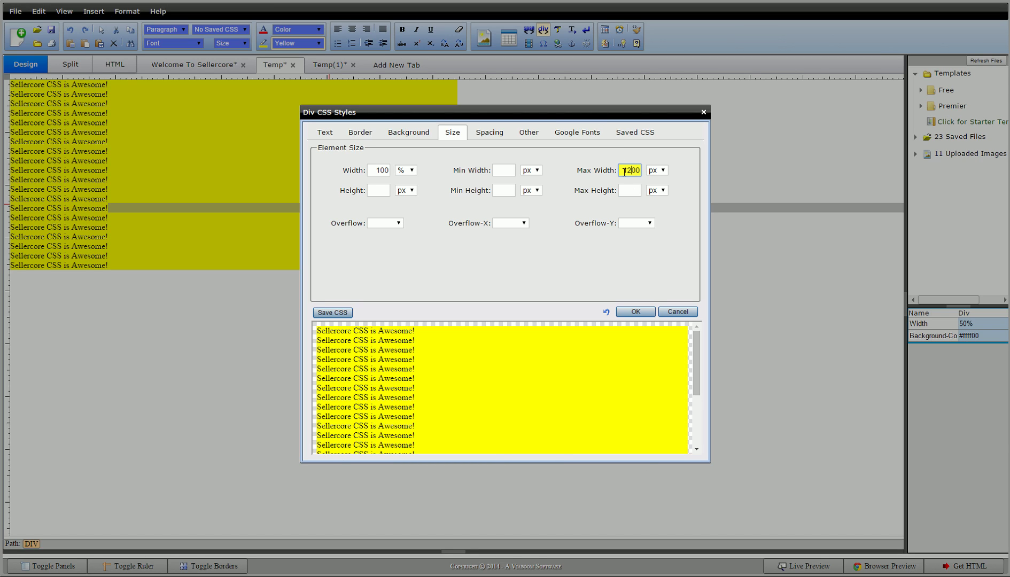
pyautogui.click(372, 169)
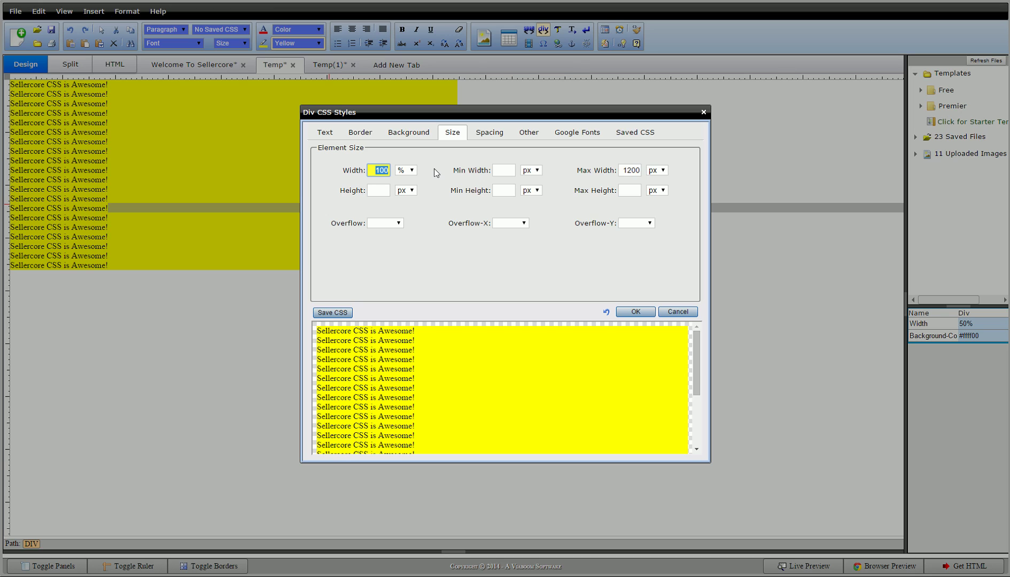
pyautogui.write('1200')
pyautogui.click(406, 170)
pyautogui.click(405, 193)
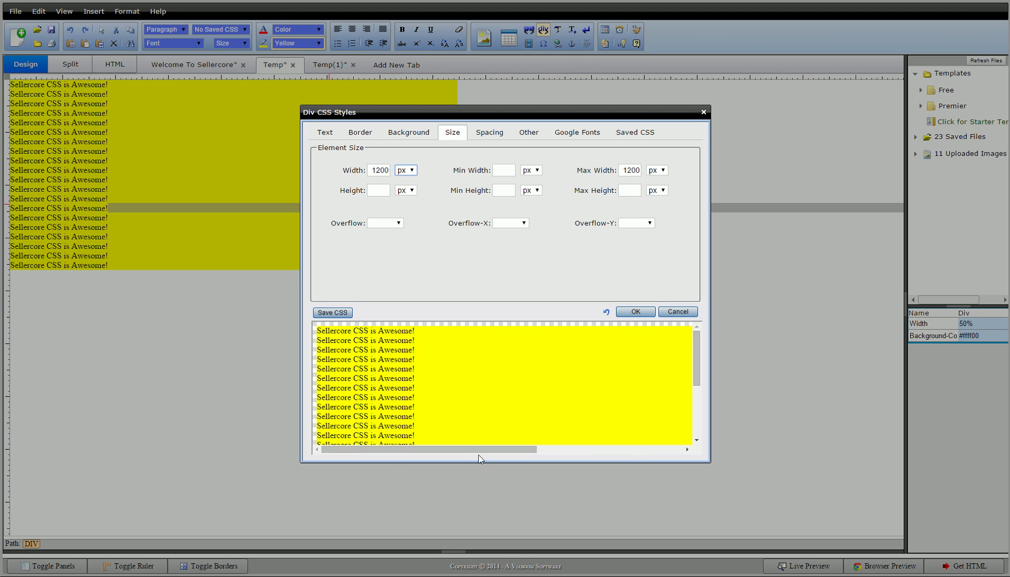
pyautogui.moveTo(471, 450); pyautogui.dragTo(495, 450)
pyautogui.moveTo(369, 171); pyautogui.dragTo(439, 172)
pyautogui.write('100')
pyautogui.click(406, 170)
pyautogui.click(405, 186)
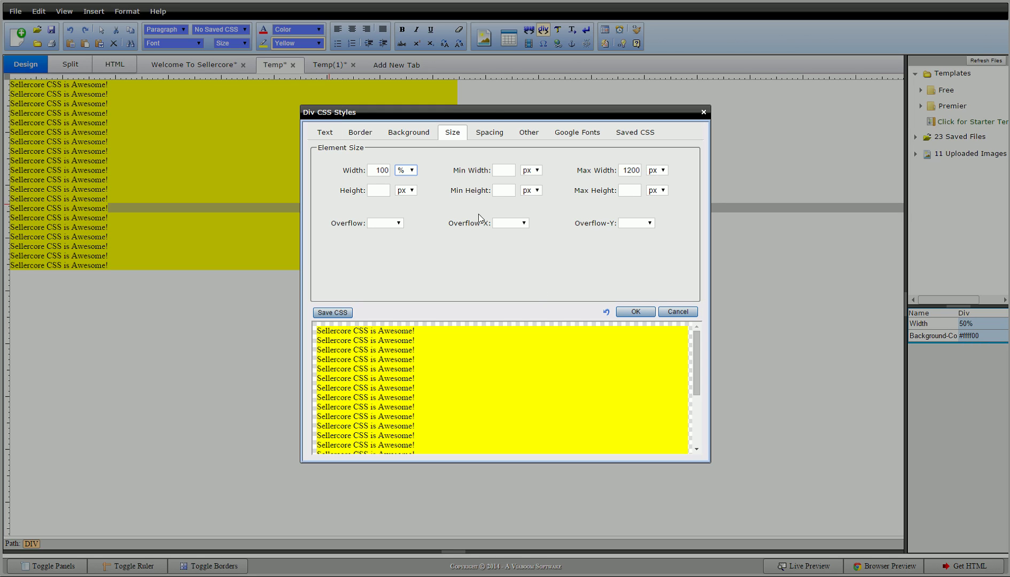
pyautogui.click(635, 312)
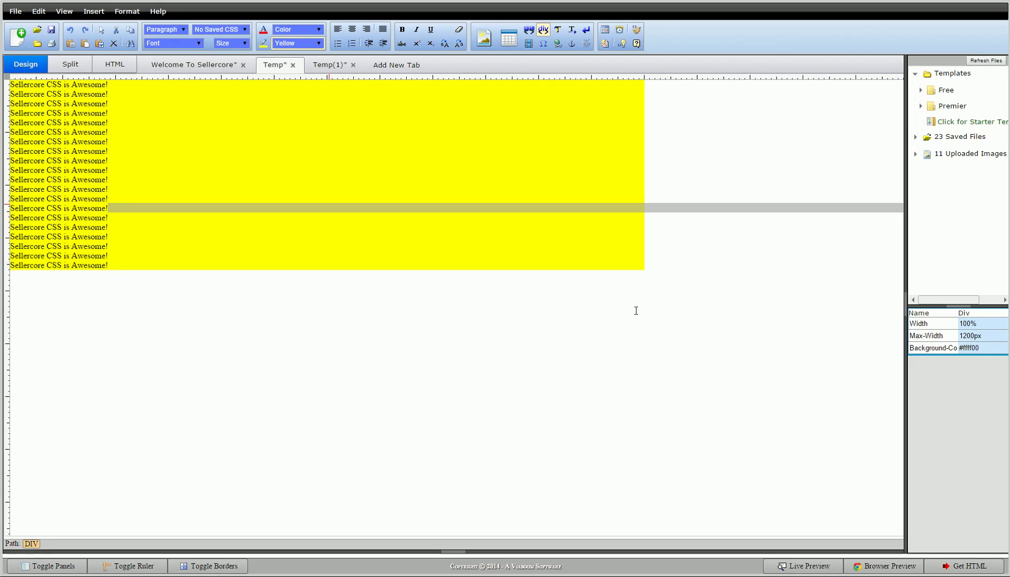
pyautogui.click(478, 368)
pyautogui.click(789, 569)
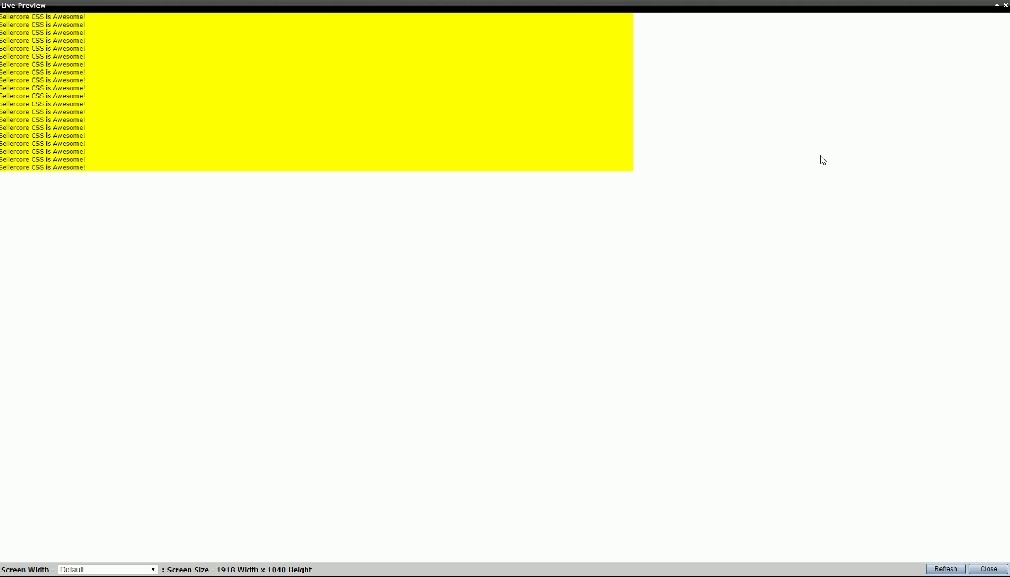
pyautogui.click(114, 571)
pyautogui.click(86, 509)
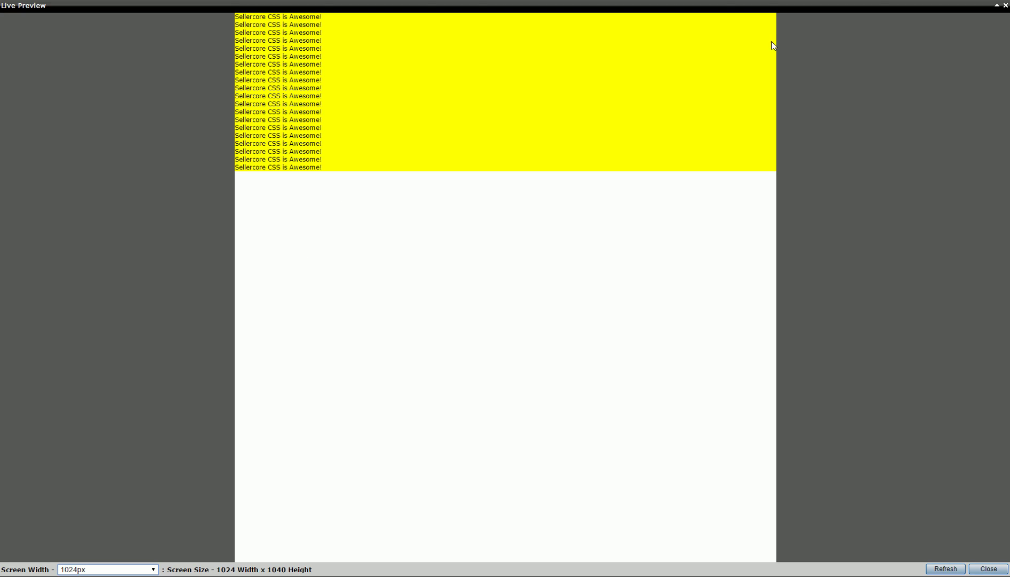
pyautogui.click(91, 570)
pyautogui.click(88, 500)
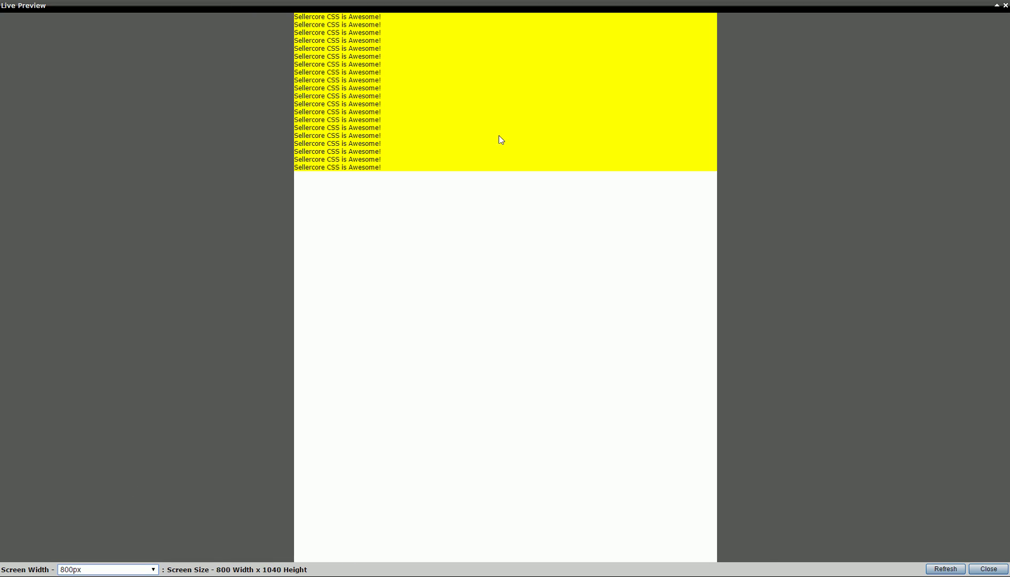
pyautogui.click(988, 569)
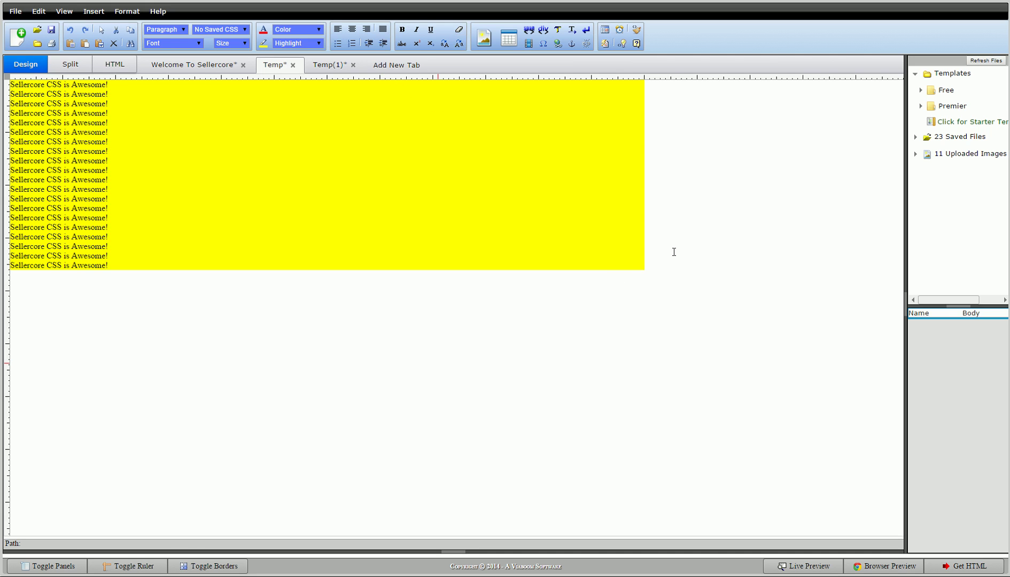
# Step: Give the yellow div a 600px minimum width and apply it
pyautogui.rightClick(354, 217)
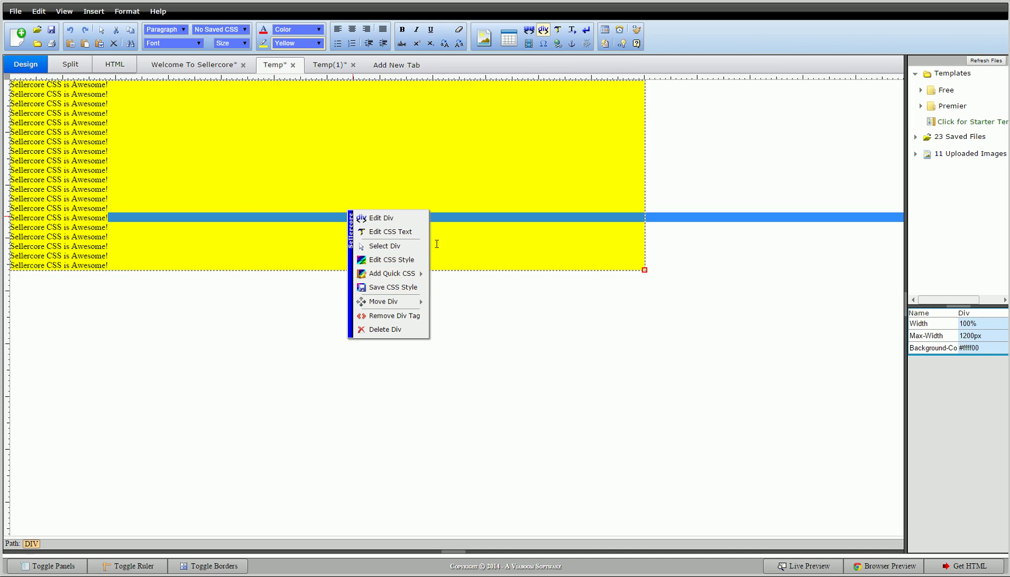
pyautogui.click(414, 262)
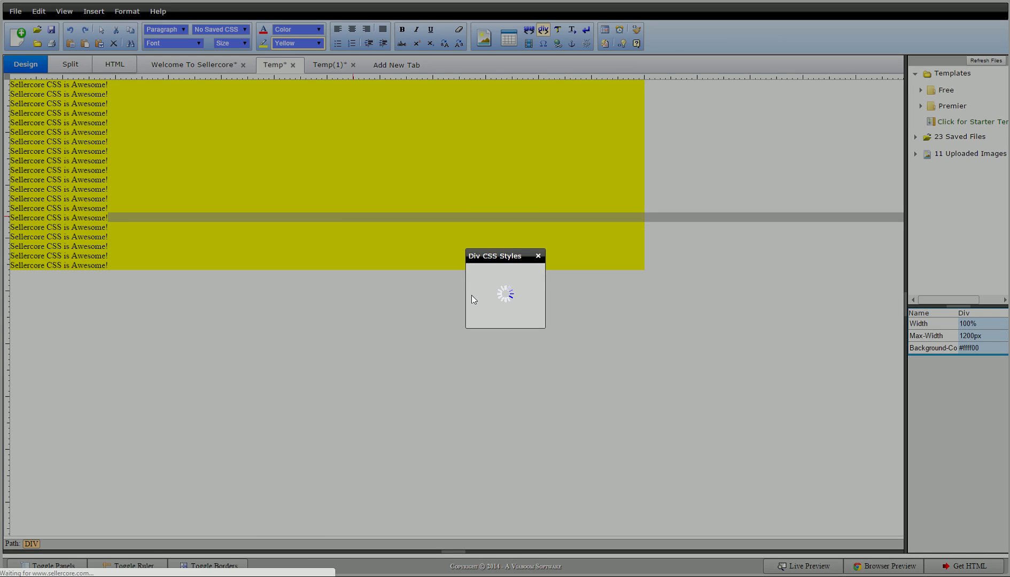
pyautogui.click(453, 136)
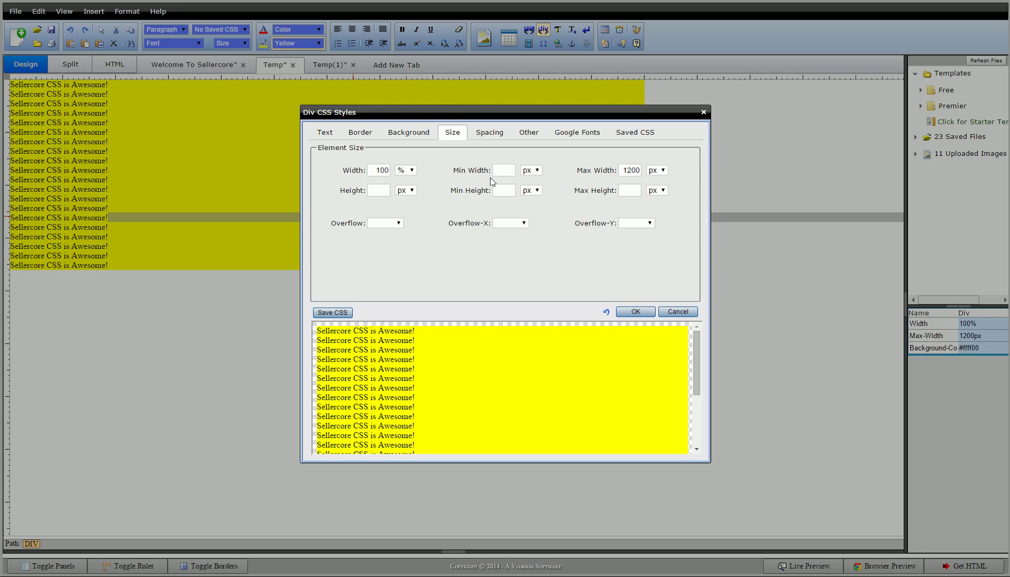
pyautogui.click(508, 172)
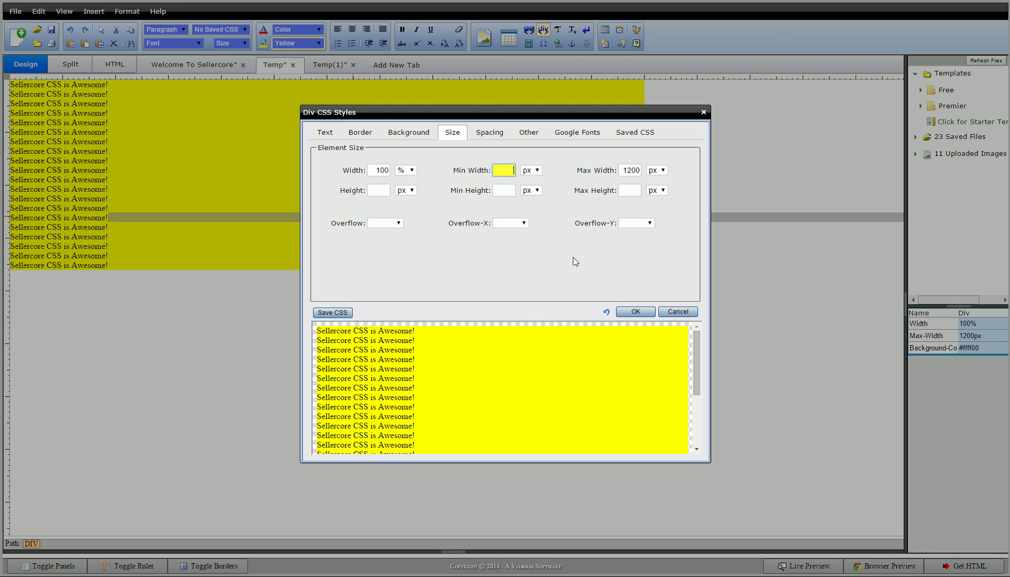
pyautogui.click(545, 278)
pyautogui.click(636, 312)
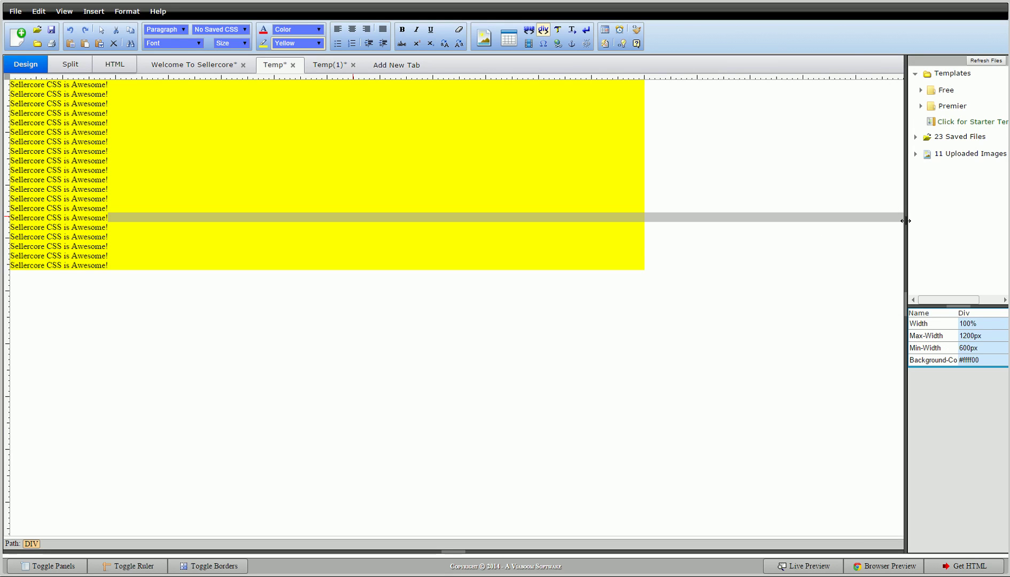
pyautogui.moveTo(903, 282); pyautogui.dragTo(164, 273)
pyautogui.click(103, 401)
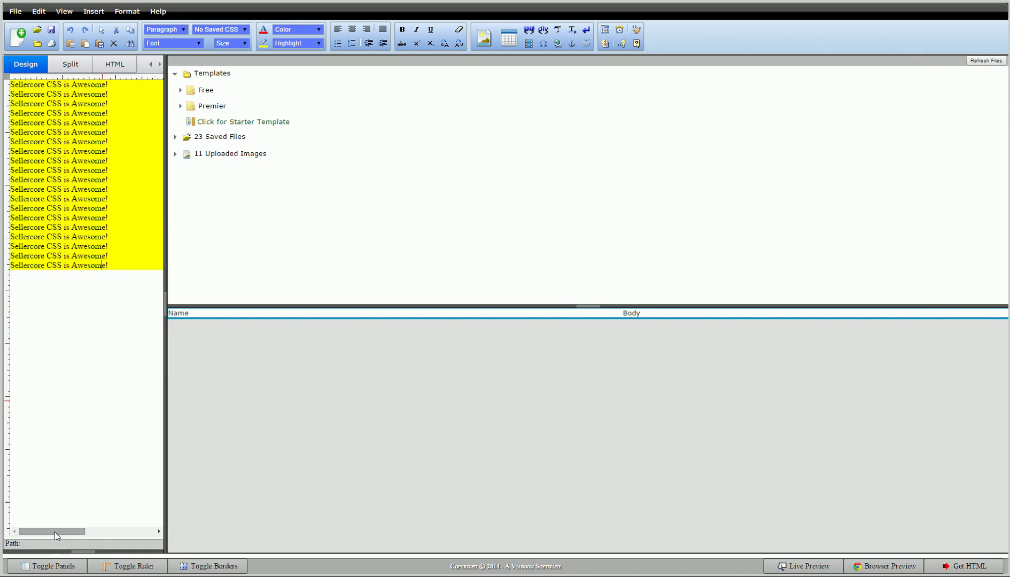
pyautogui.moveTo(56, 535); pyautogui.dragTo(28, 532)
pyautogui.moveTo(165, 408); pyautogui.dragTo(843, 419)
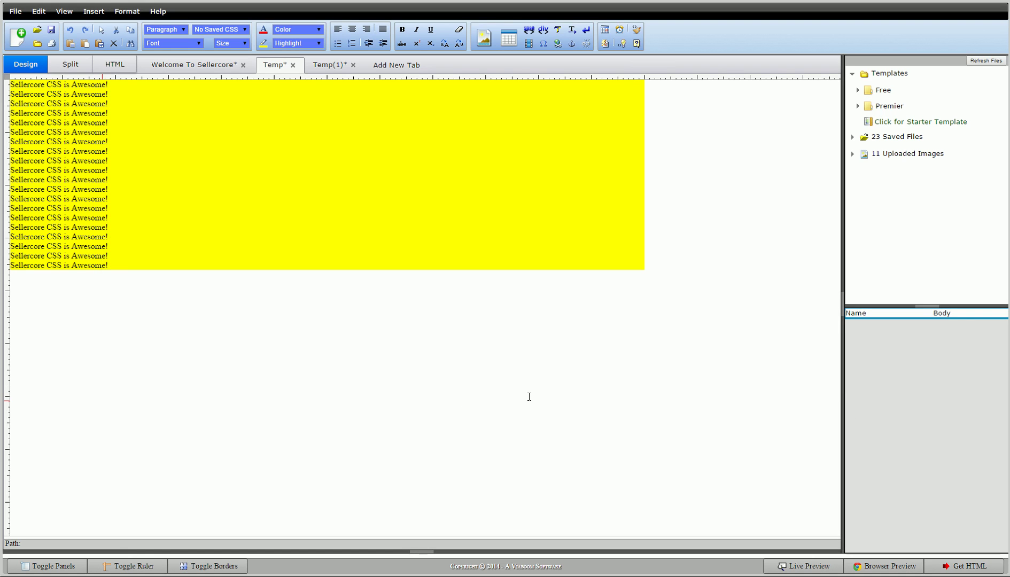
# Step: Clear the div's 600 minimum and 1200 maximum widths, leaving only the 100% width
pyautogui.click(361, 203)
pyautogui.rightClick(361, 203)
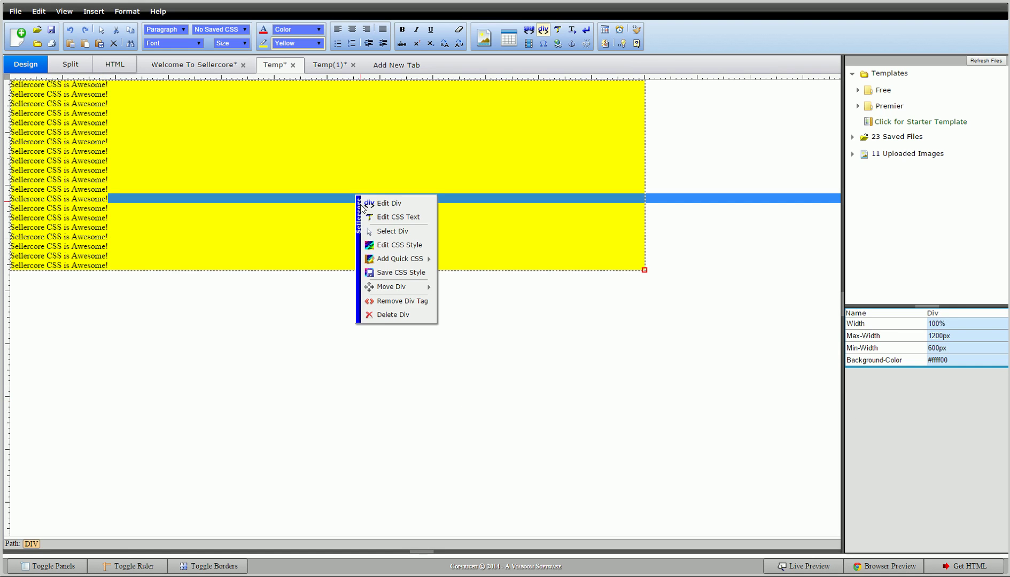
pyautogui.click(404, 240)
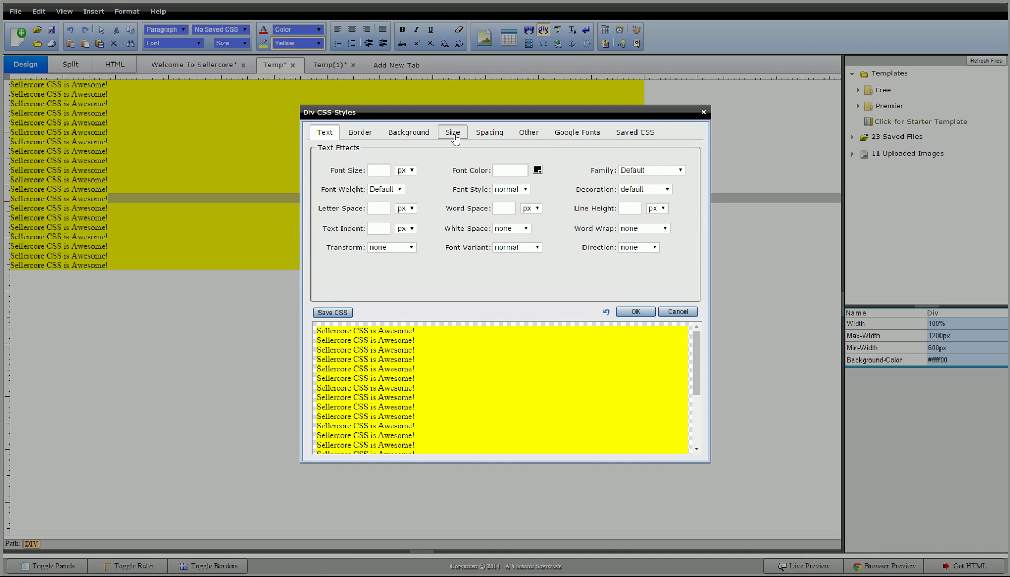
pyautogui.click(454, 137)
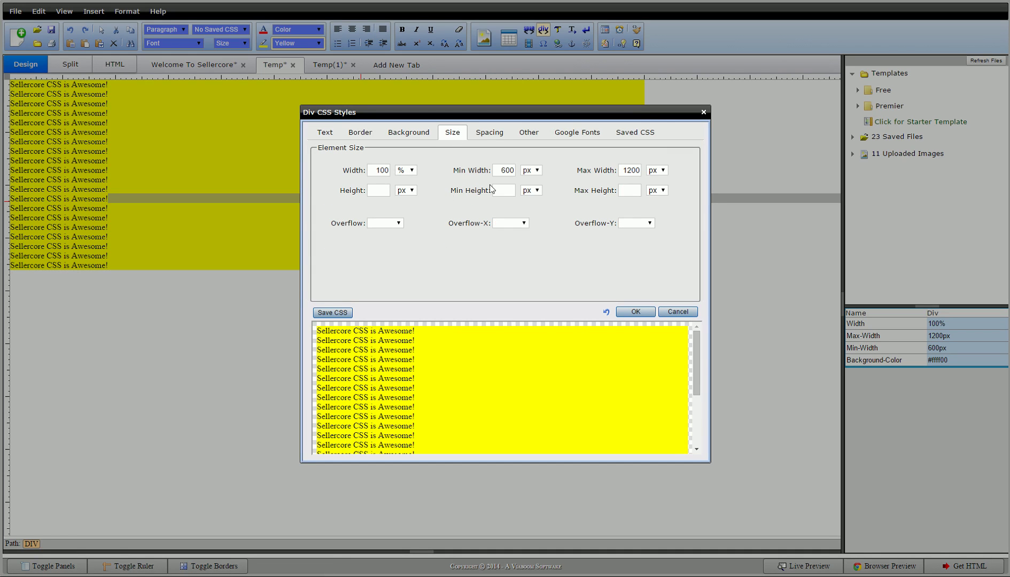
pyautogui.doubleClick(503, 170)
pyautogui.press('BackSpace')
pyautogui.doubleClick(630, 169)
pyautogui.press('BackSpace')
pyautogui.doubleClick(379, 170)
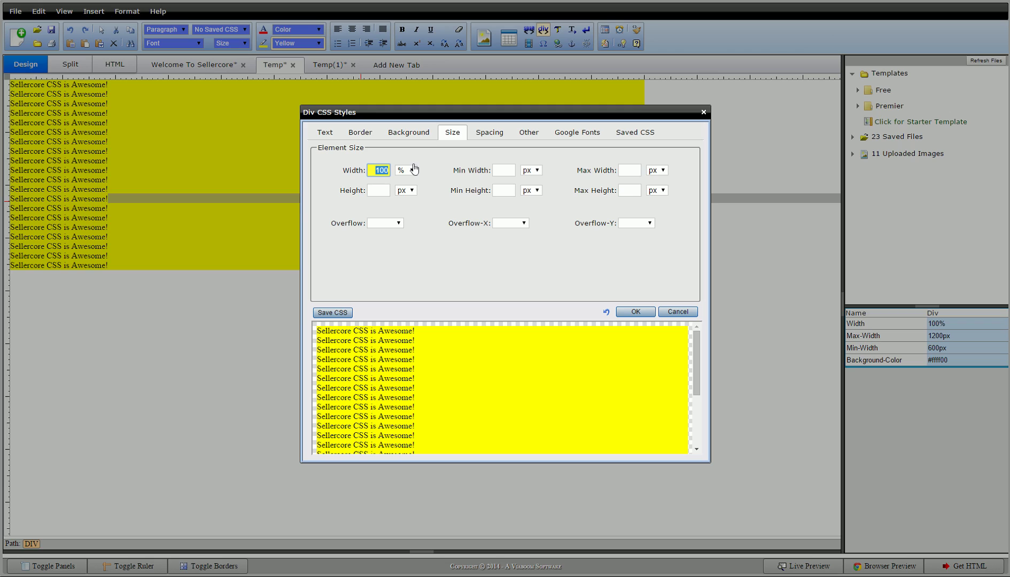
pyautogui.click(384, 190)
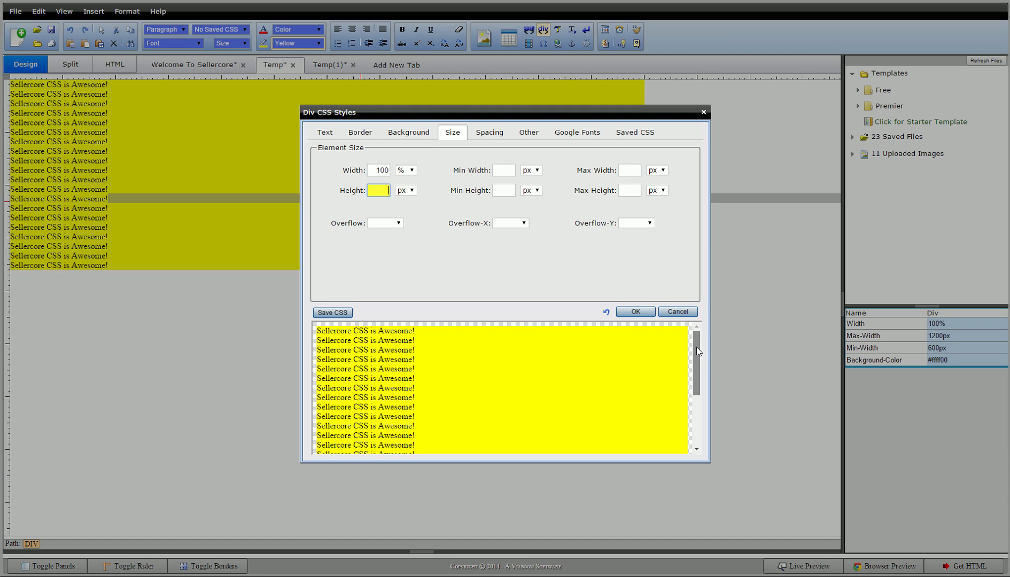
# Step: Enter a 200px height and scroll the preview to see the text overflow below it
pyautogui.moveTo(698, 344)
pyautogui.mouseDown()
pyautogui.moveTo(694, 433)
pyautogui.moveTo(700, 341)
pyautogui.mouseUp()
pyautogui.write('00')
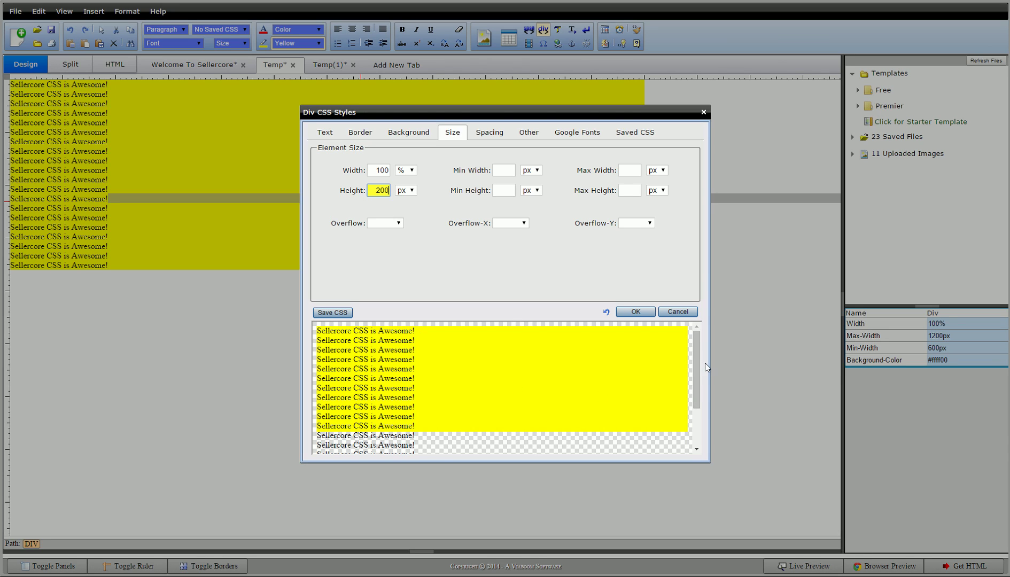
pyautogui.moveTo(697, 361); pyautogui.dragTo(700, 407)
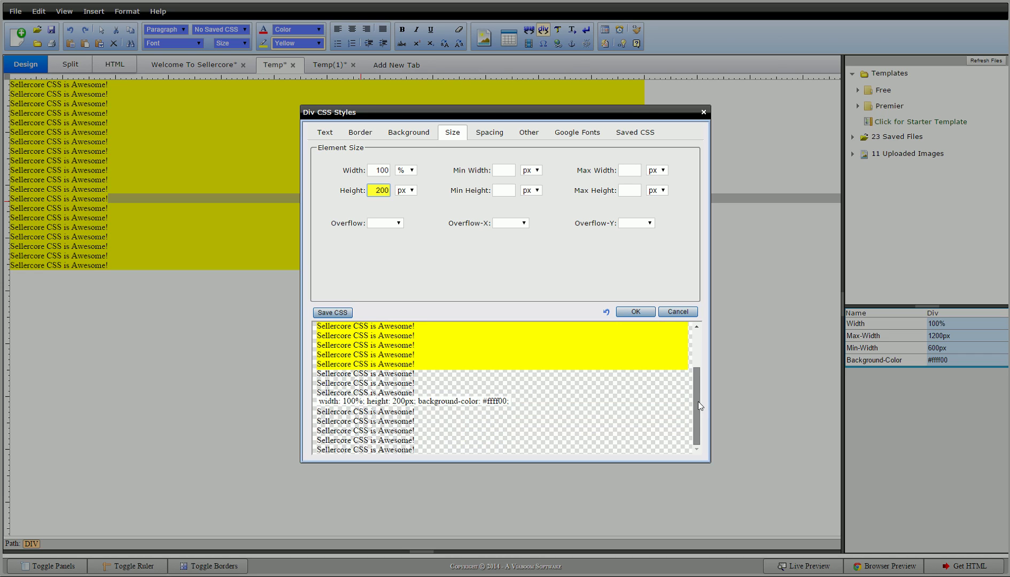
pyautogui.scroll(3, 405, 350)
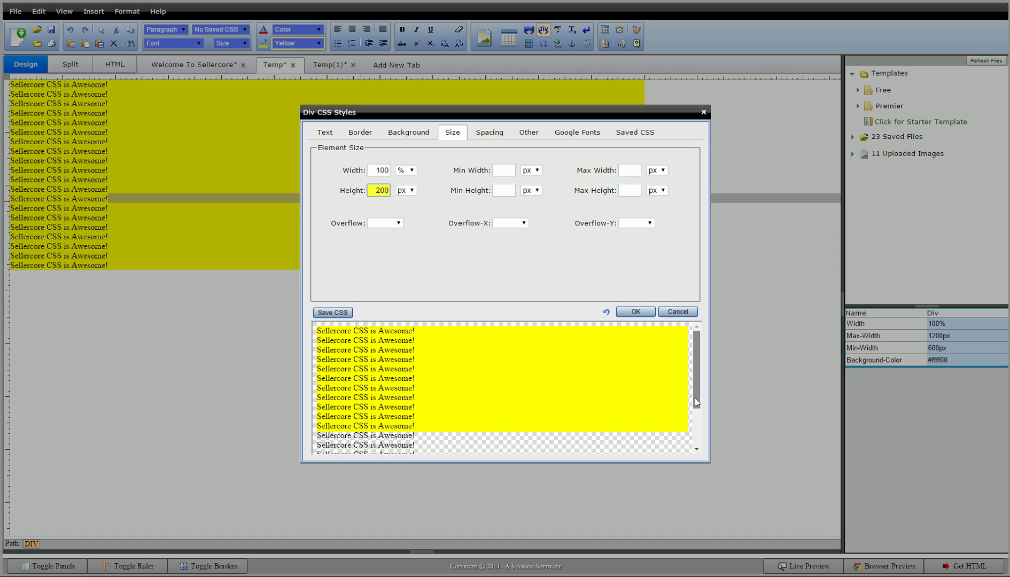
pyautogui.moveTo(694, 398); pyautogui.dragTo(697, 358)
# Step: Try overflow auto and then scroll, checking the preview's scrolling text
pyautogui.click(377, 224)
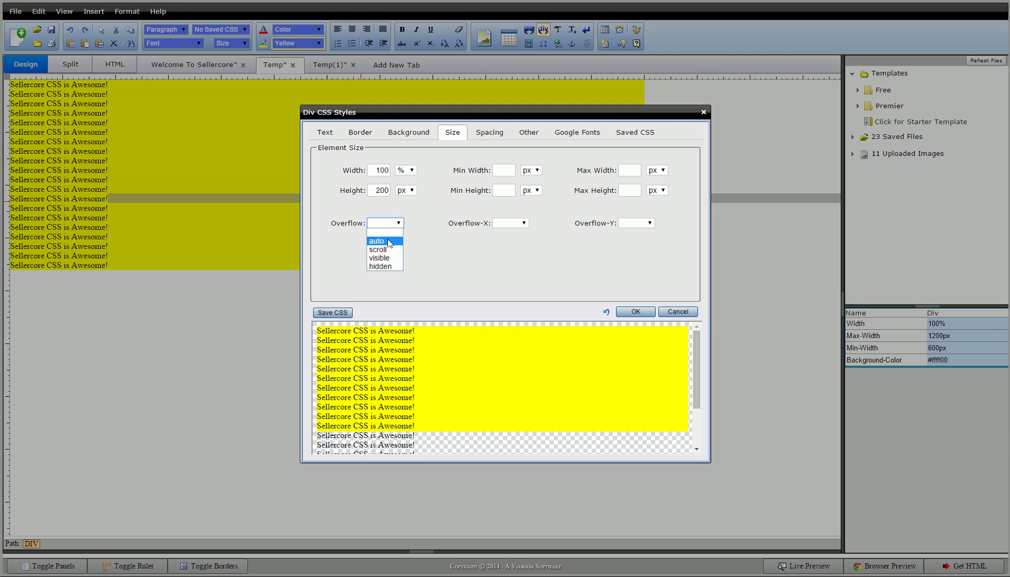
pyautogui.click(389, 241)
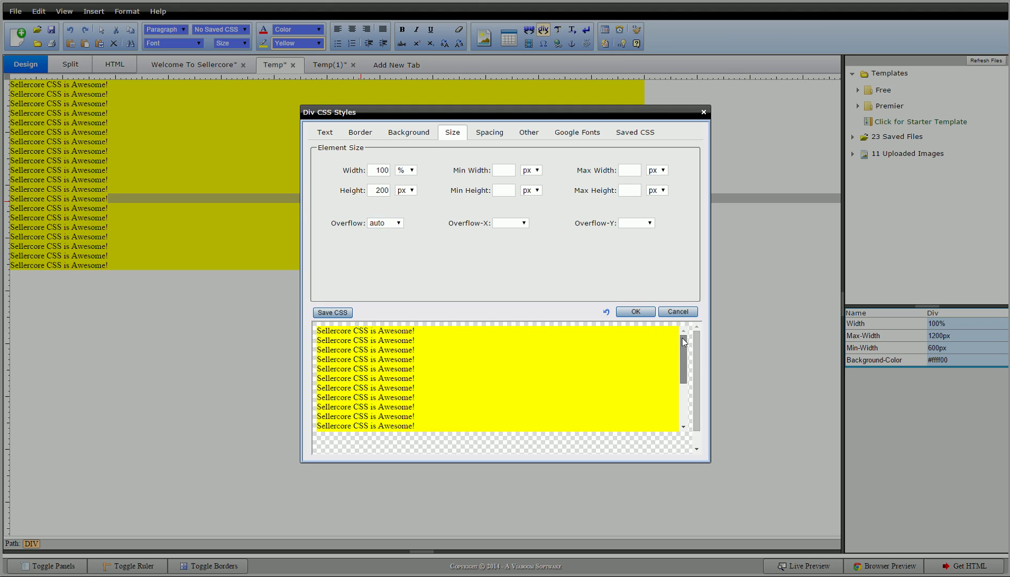
pyautogui.scroll(-3, 682, 374)
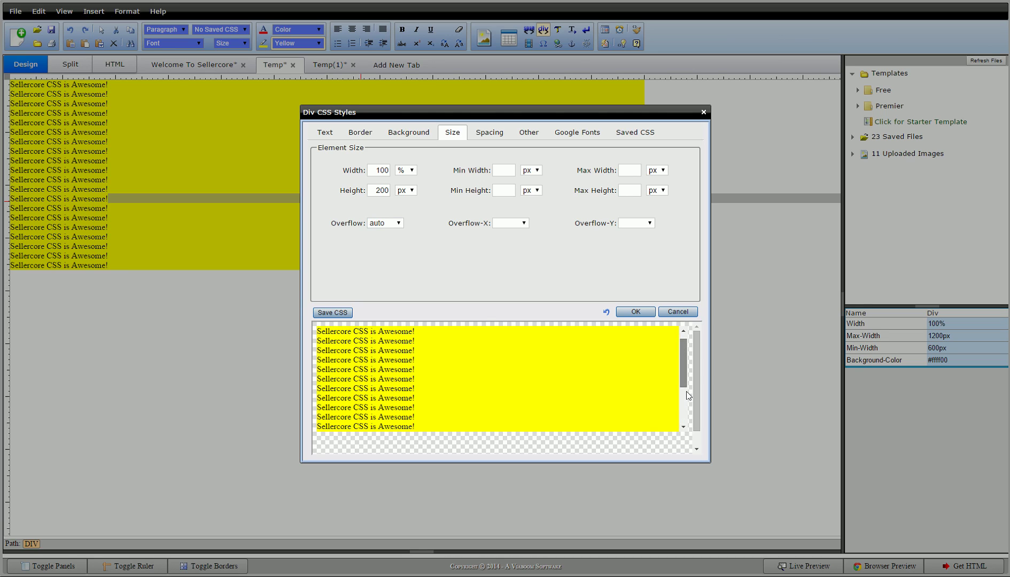
pyautogui.scroll(3, 690, 335)
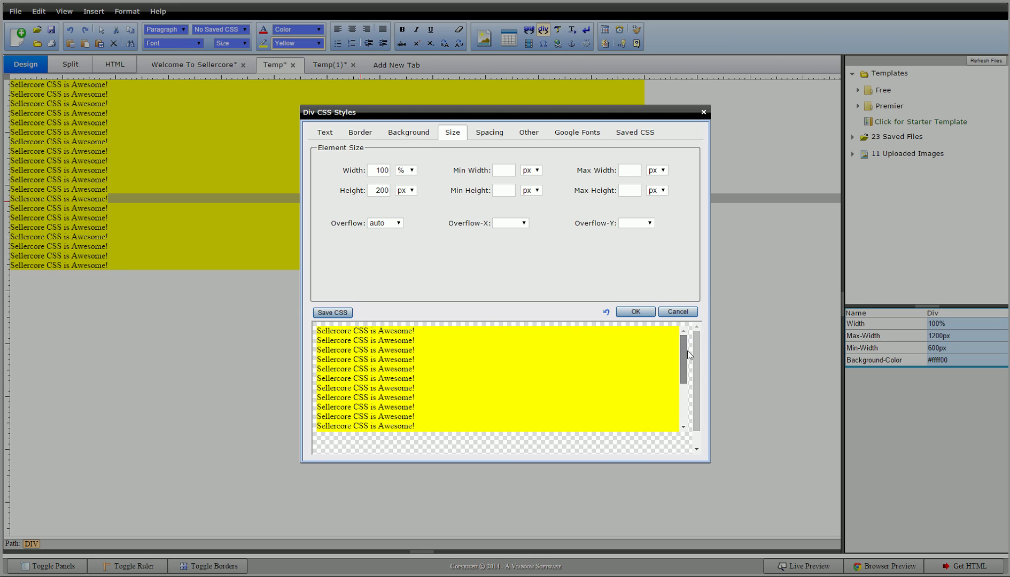
pyautogui.scroll(-3, 689, 356)
pyautogui.scroll(3, 684, 345)
pyautogui.click(383, 225)
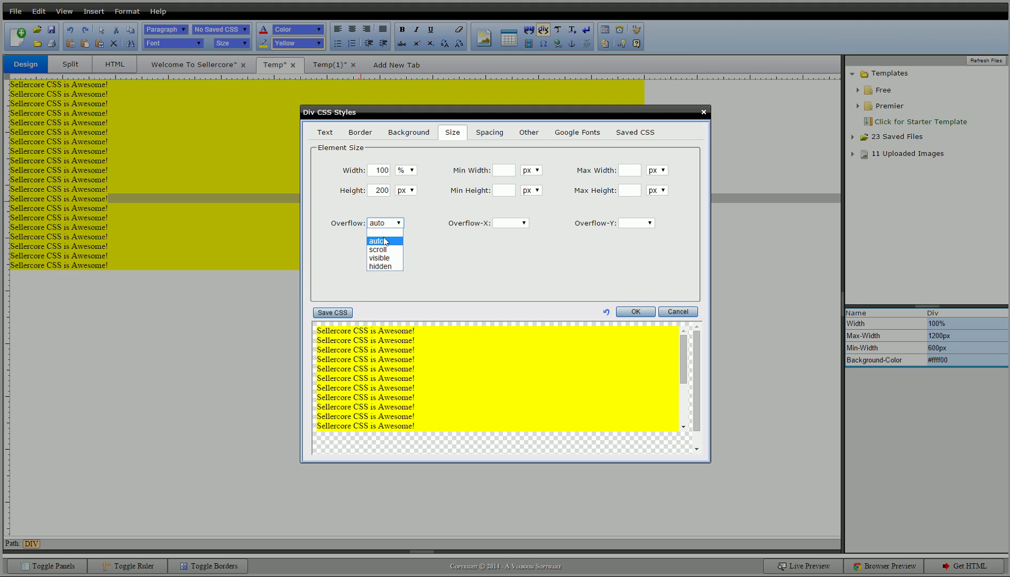
pyautogui.click(385, 250)
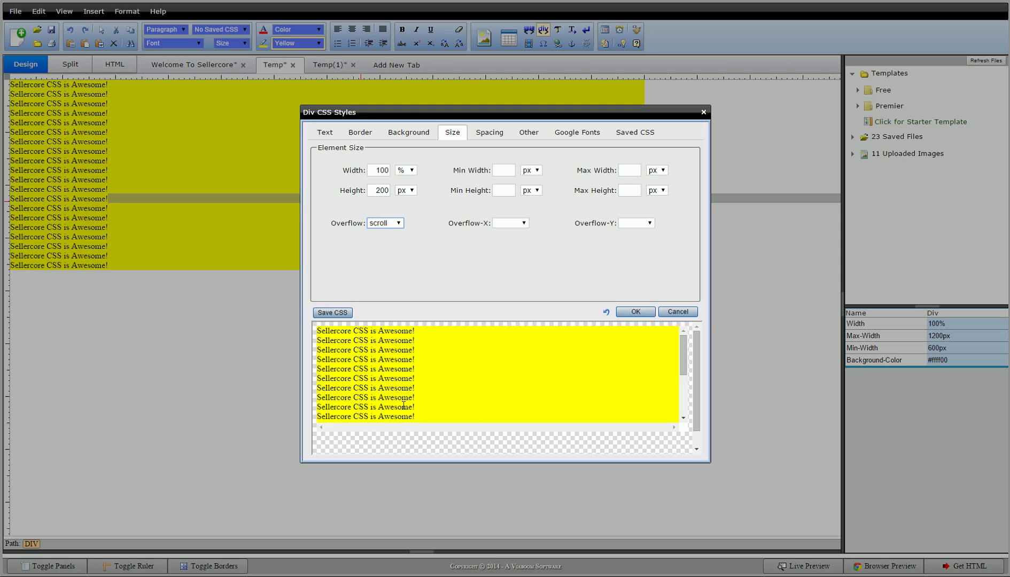
# Step: Clear the overflow setting, then set it to scroll and verify in the preview
pyautogui.click(383, 229)
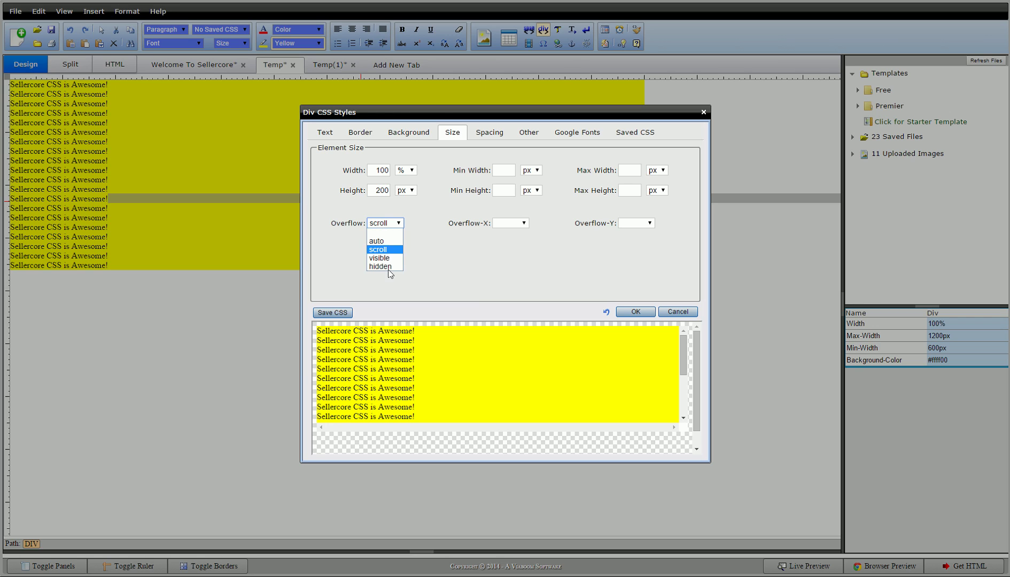
pyautogui.click(391, 233)
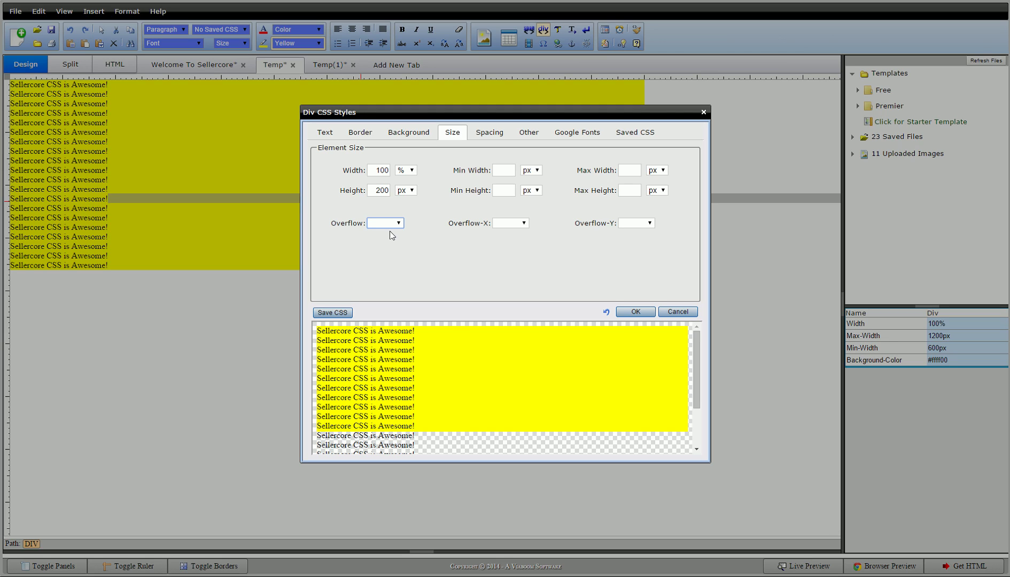
pyautogui.click(385, 222)
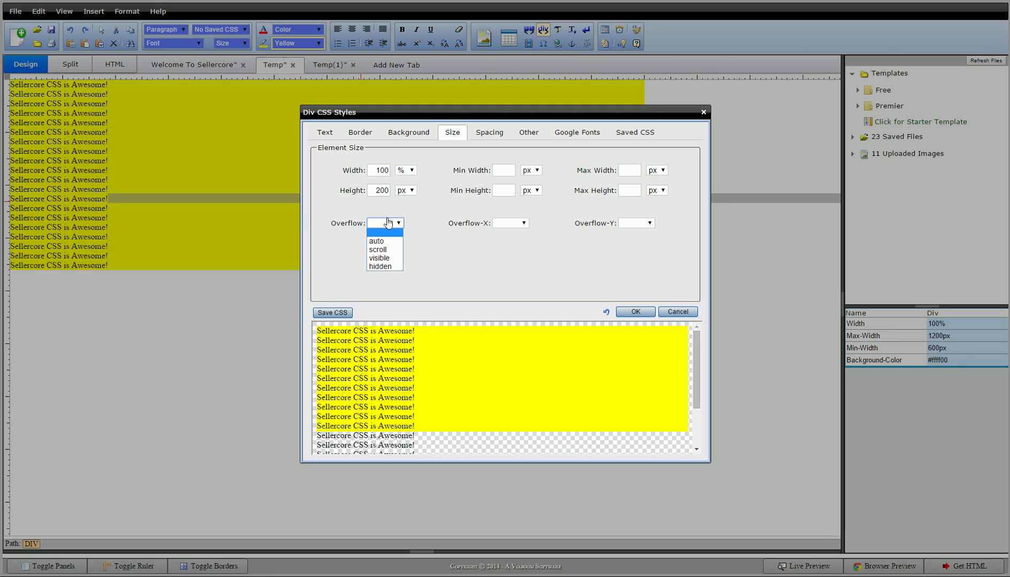
pyautogui.click(376, 250)
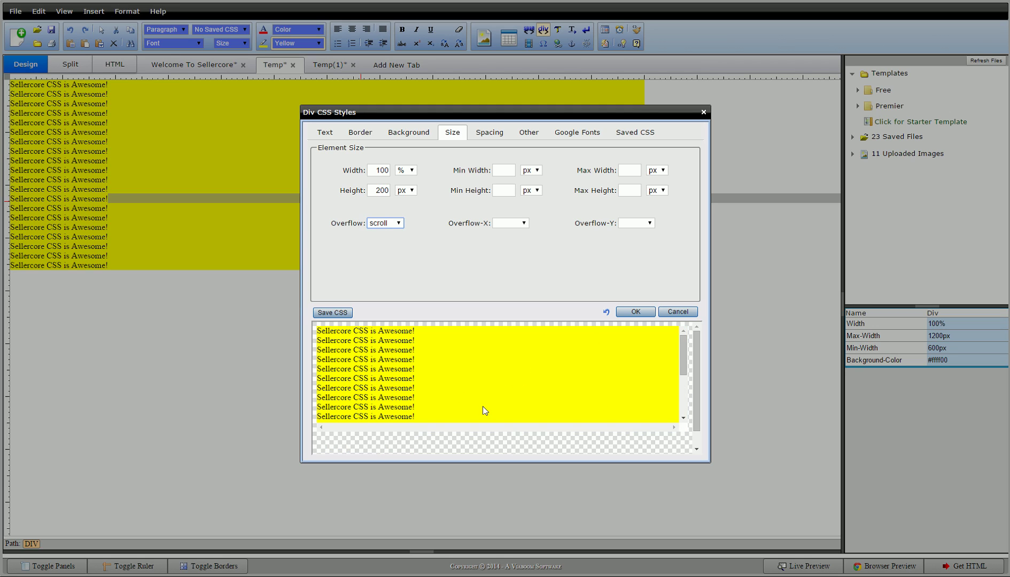
pyautogui.moveTo(685, 357); pyautogui.dragTo(684, 401)
pyautogui.scroll(-1, 697, 395)
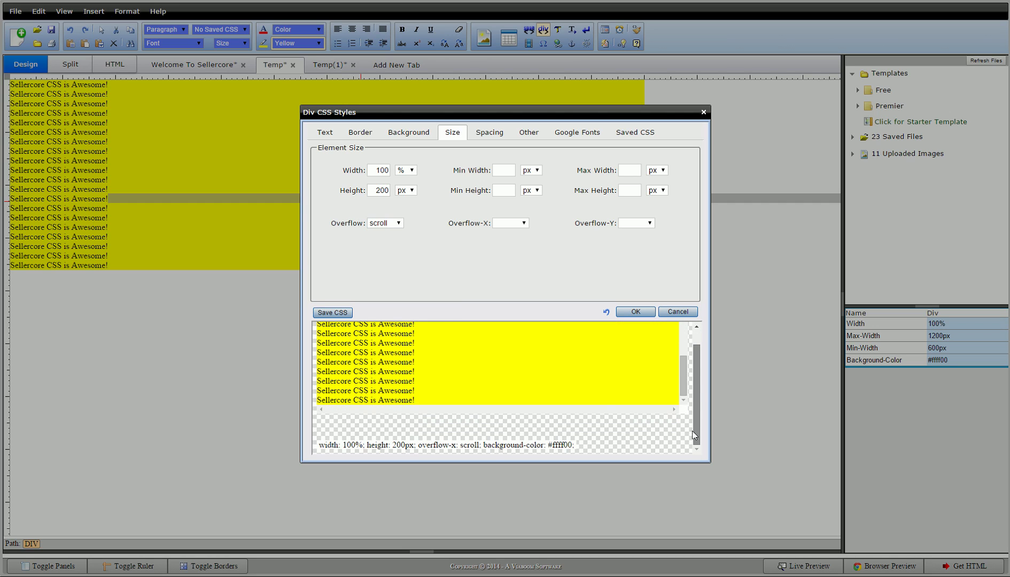
pyautogui.scroll(1, 692, 433)
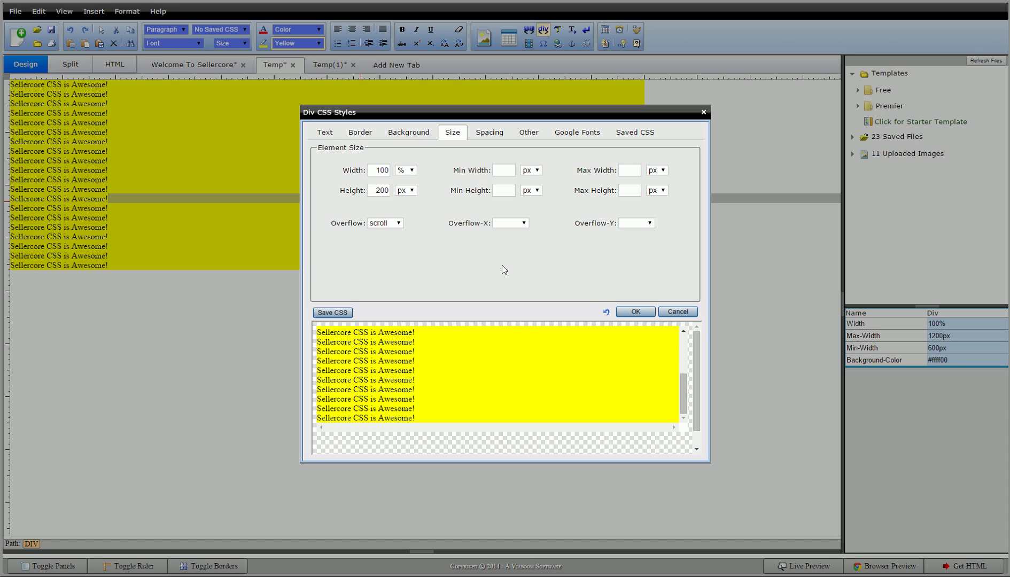
# Step: Cancel the overflow changes and open the CSS style settings of the Temp(1) div
pyautogui.click(678, 312)
pyautogui.click(316, 66)
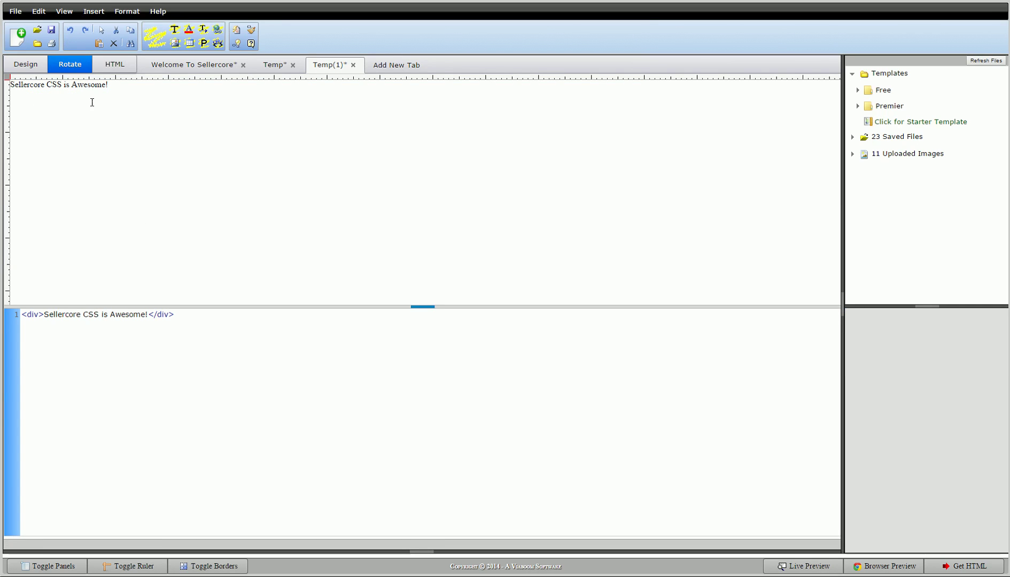
pyautogui.click(112, 86)
pyautogui.rightClick(112, 86)
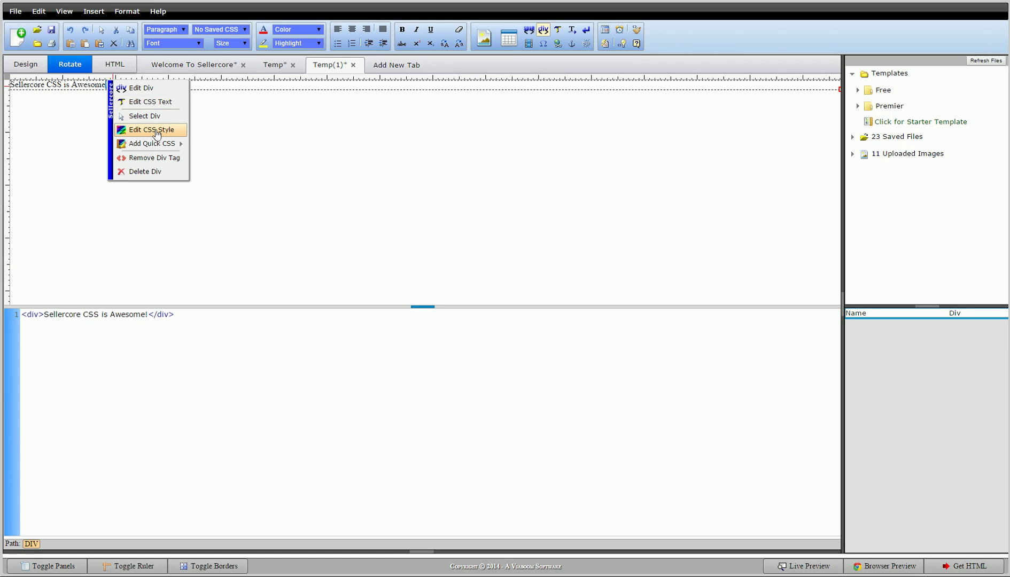
pyautogui.click(156, 129)
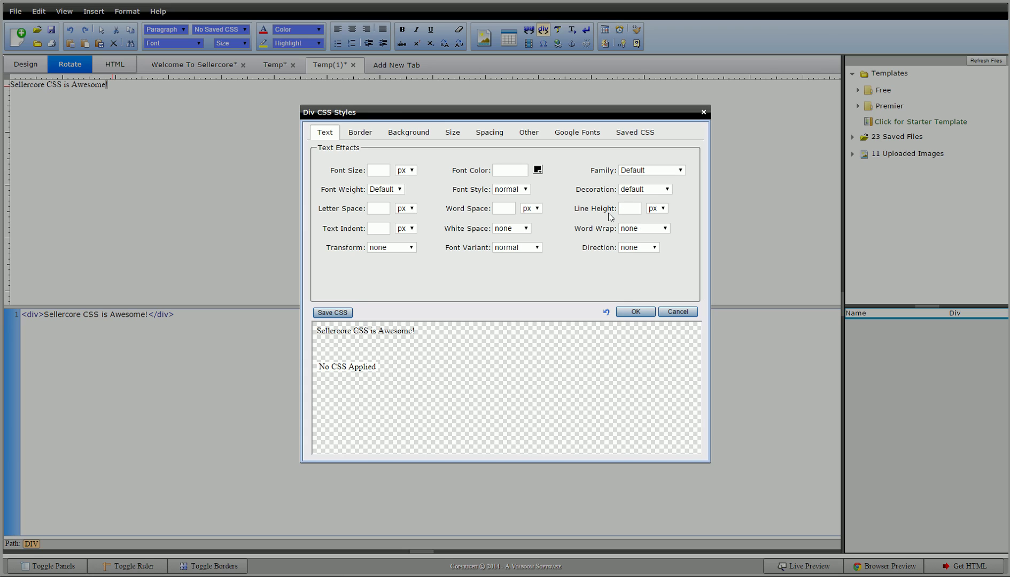
# Step: Give the Temp(1) div a #FFFF00 background and 25px bold text
pyautogui.click(408, 132)
pyautogui.click(345, 171)
pyautogui.click(326, 134)
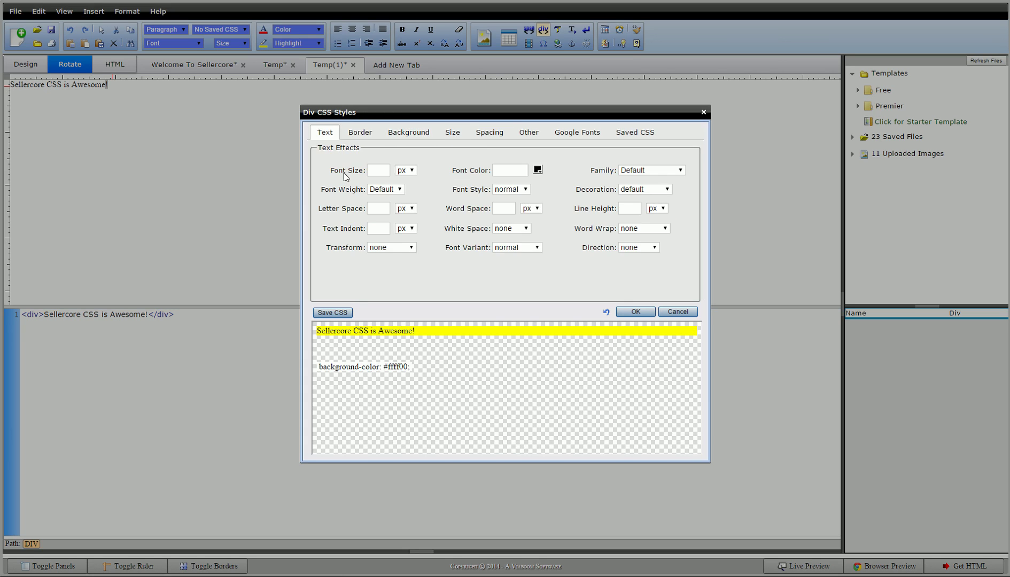
pyautogui.click(386, 160)
pyautogui.write('25')
pyautogui.click(398, 189)
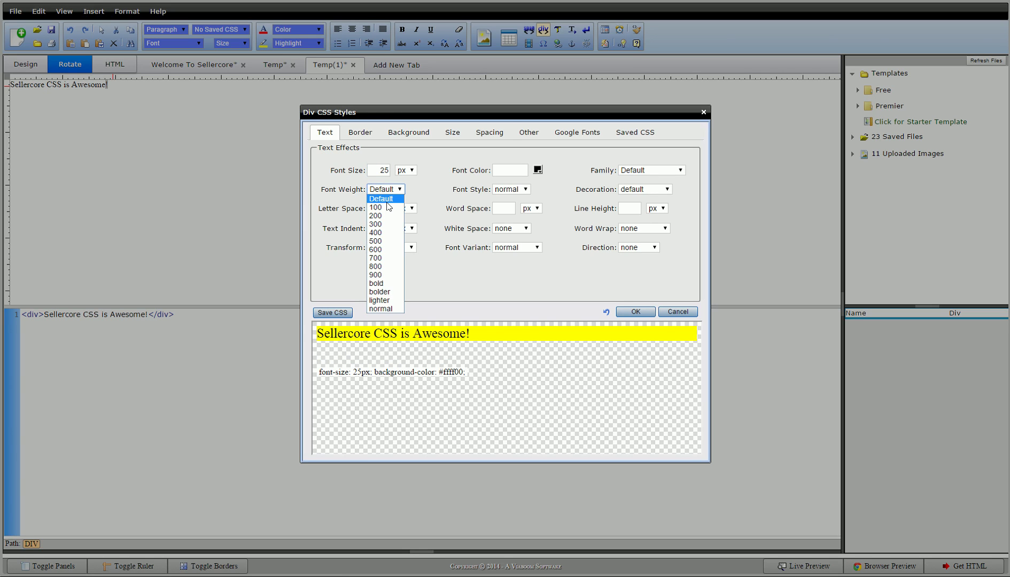
pyautogui.click(386, 284)
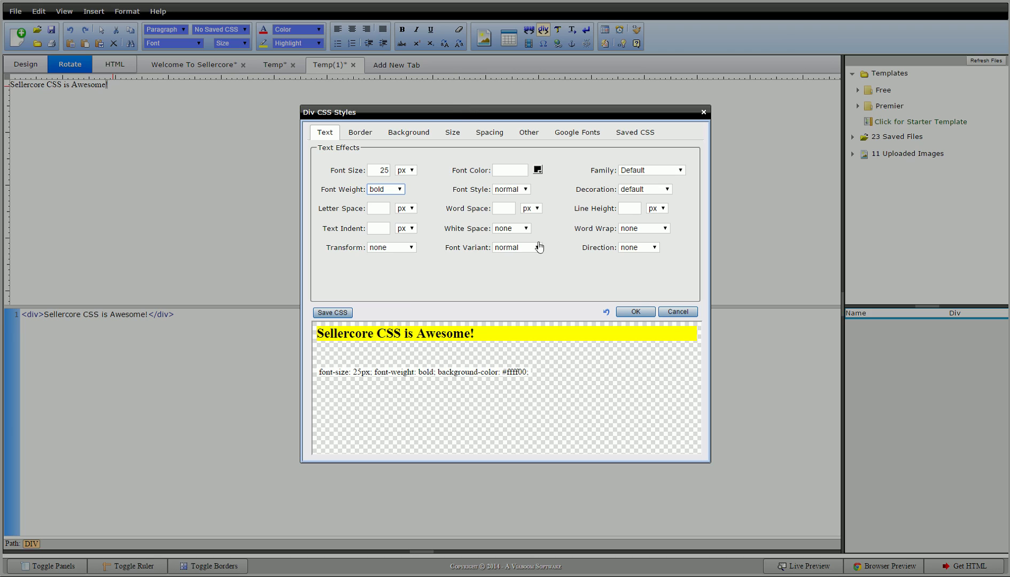
# Step: Set the div width to 600px, centre its text, and auto-centre the div
pyautogui.click(452, 133)
pyautogui.click(376, 170)
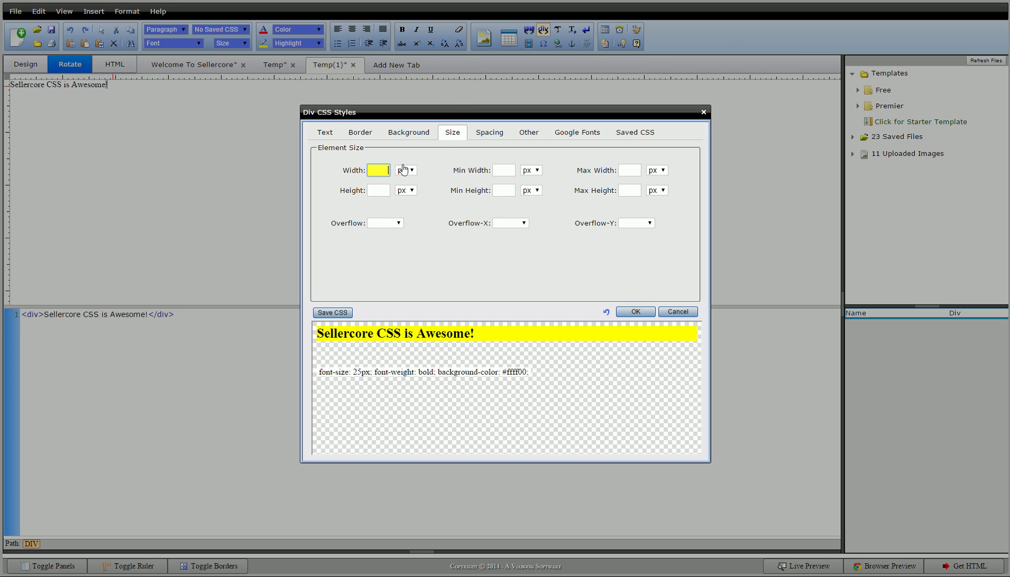
pyautogui.write('600')
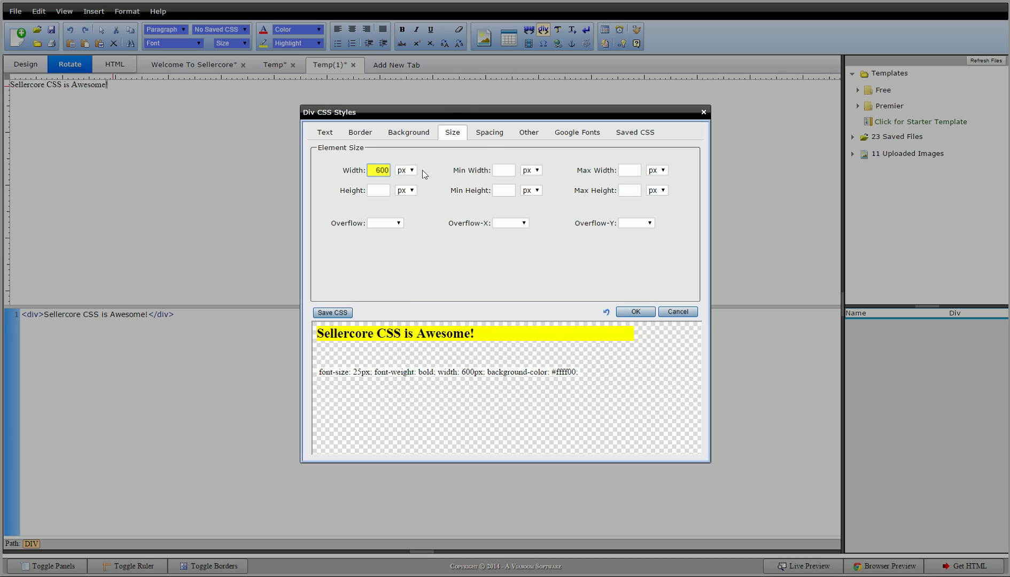
pyautogui.click(488, 134)
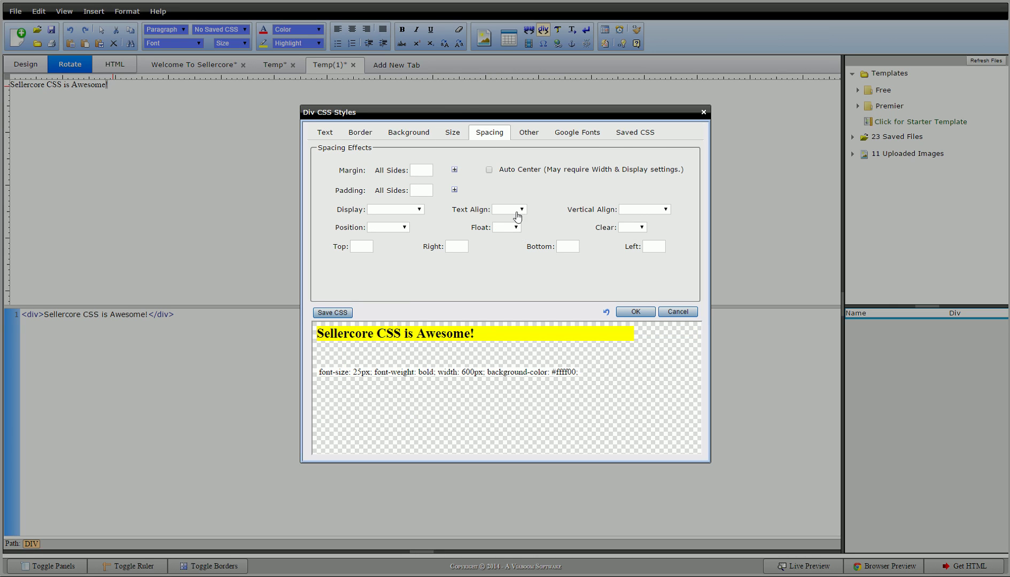
pyautogui.click(500, 211)
pyautogui.click(504, 245)
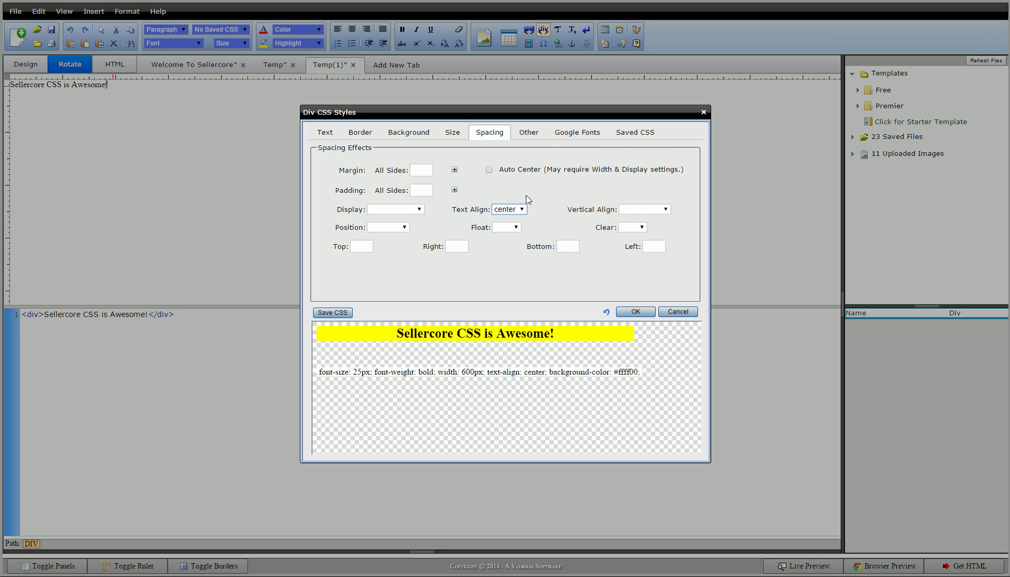
pyautogui.click(529, 134)
pyautogui.click(497, 134)
pyautogui.click(511, 171)
# Step: Set the div height to 150px, replacing a first entry of 200
pyautogui.click(453, 135)
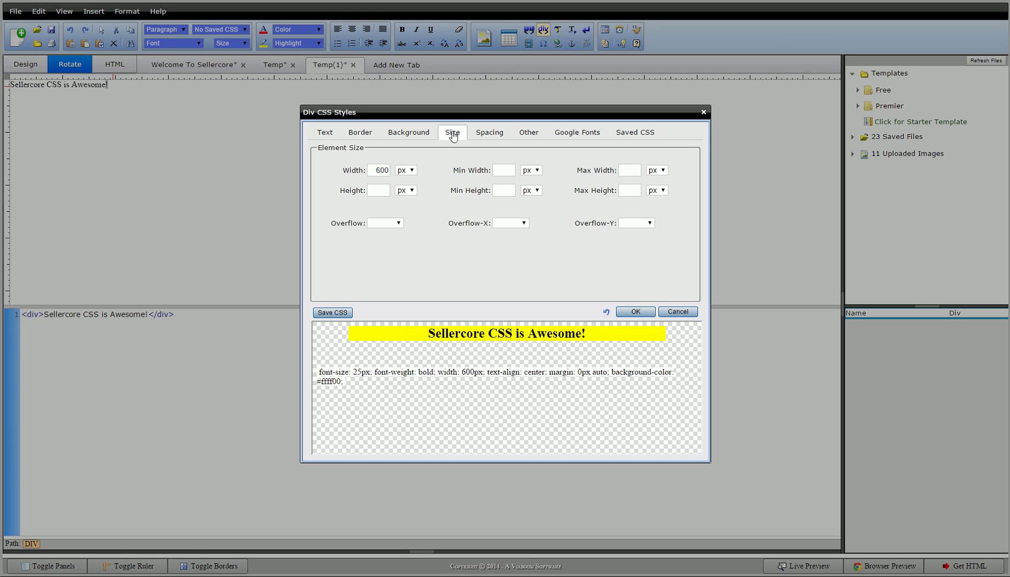
pyautogui.click(374, 190)
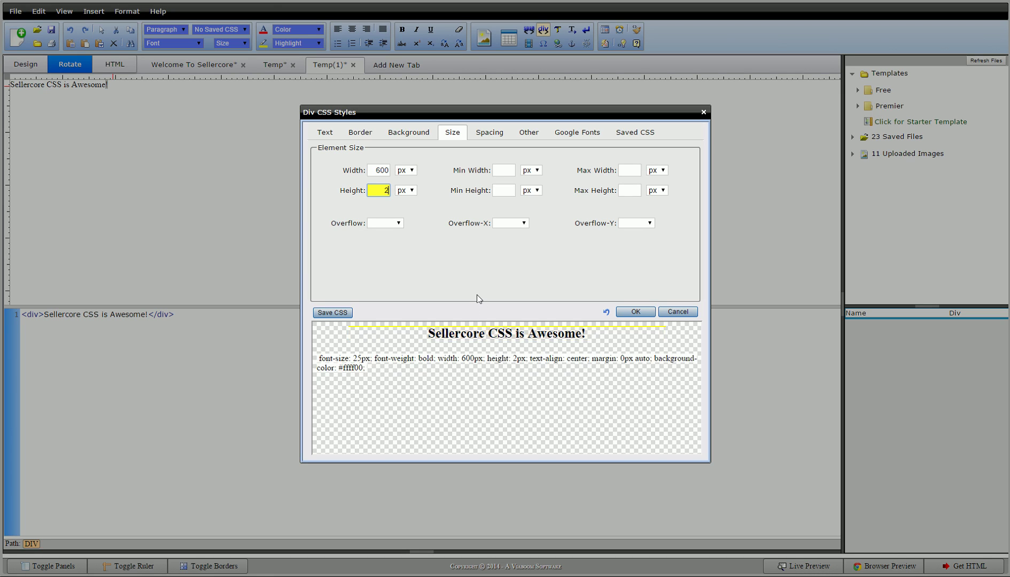
pyautogui.write('200')
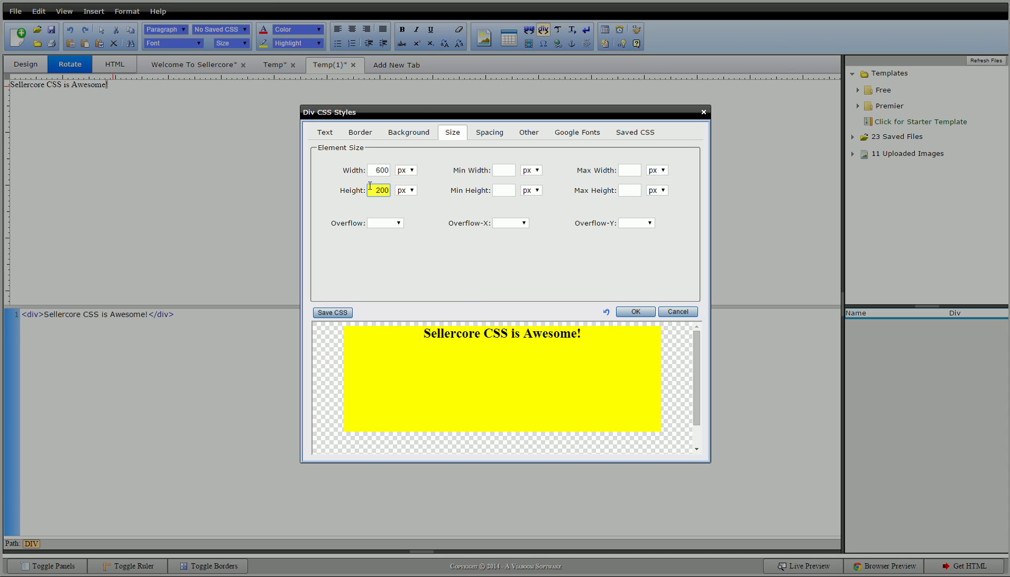
pyautogui.hotkey('ctrl', 'a')
pyautogui.write('150')
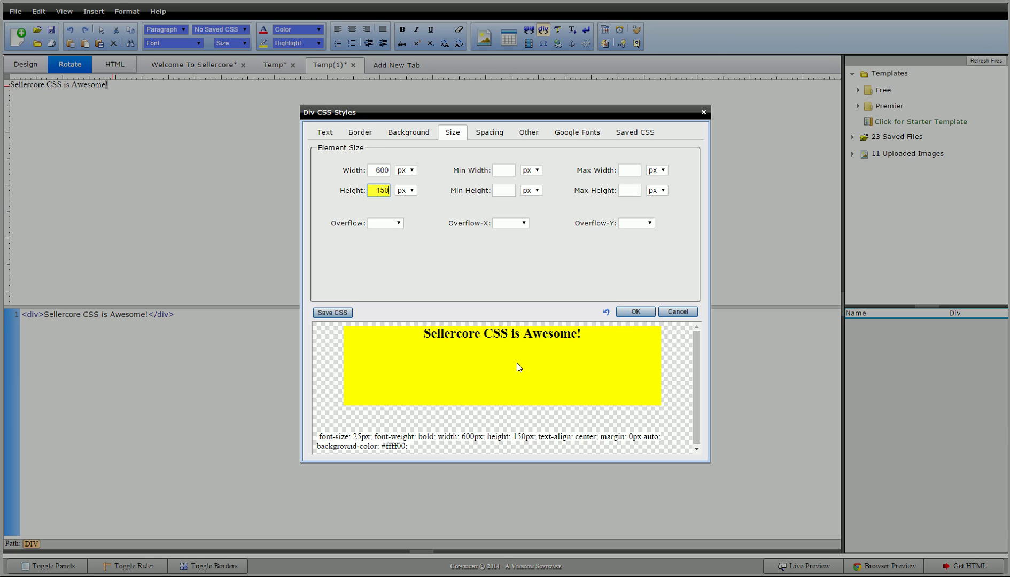
# Step: In the Text settings, set the line height to 150px after trying 50 and 100
pyautogui.click(324, 132)
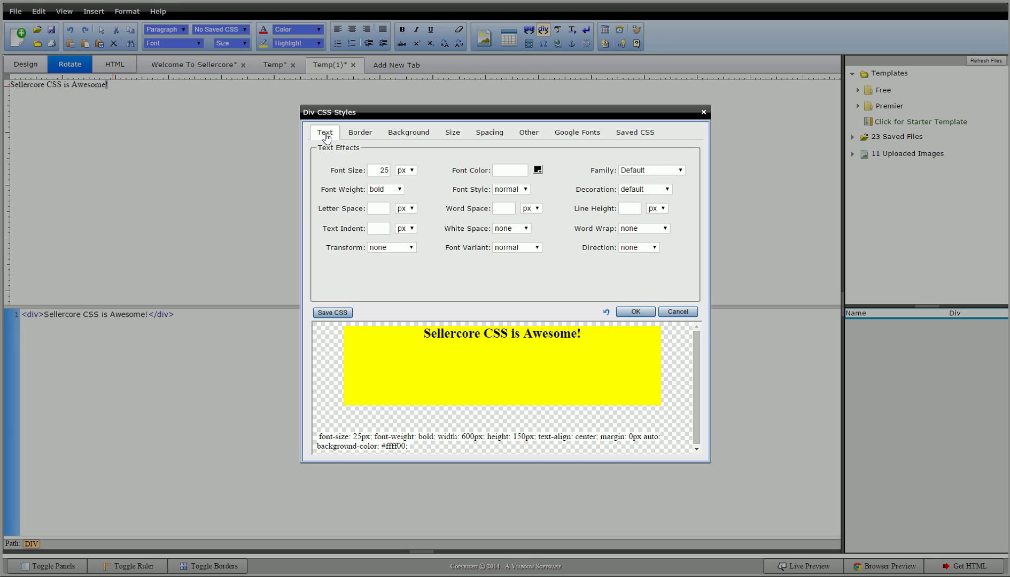
pyautogui.click(632, 210)
pyautogui.write('50')
pyautogui.doubleClick(633, 209)
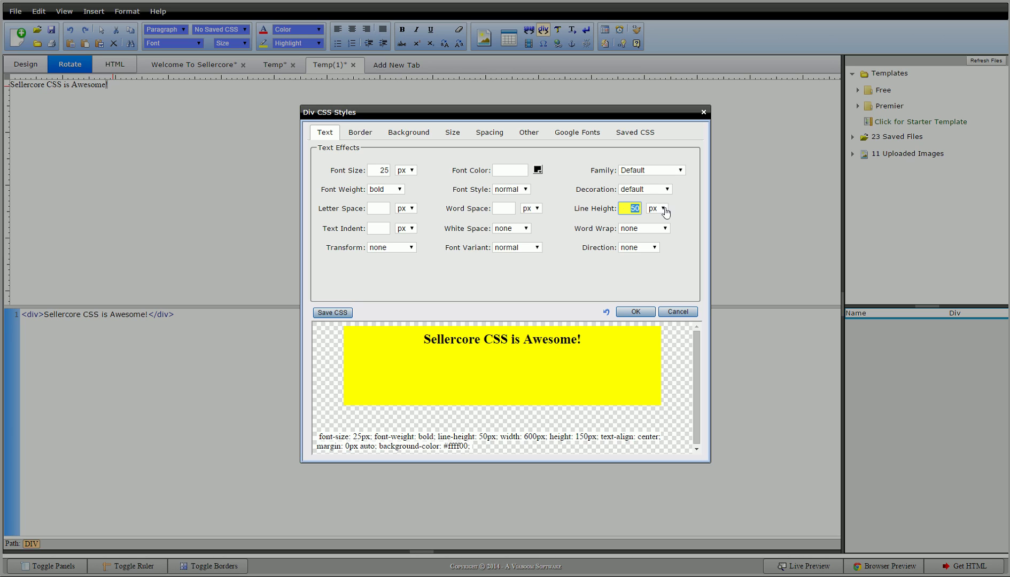
pyautogui.write('100')
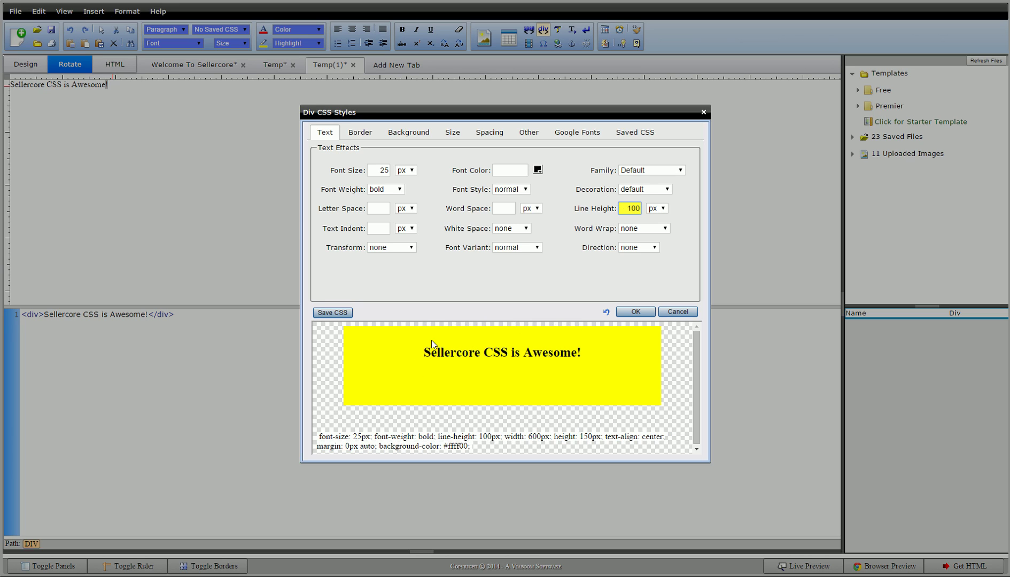
pyautogui.click(586, 360)
pyautogui.doubleClick(621, 209)
pyautogui.write('150')
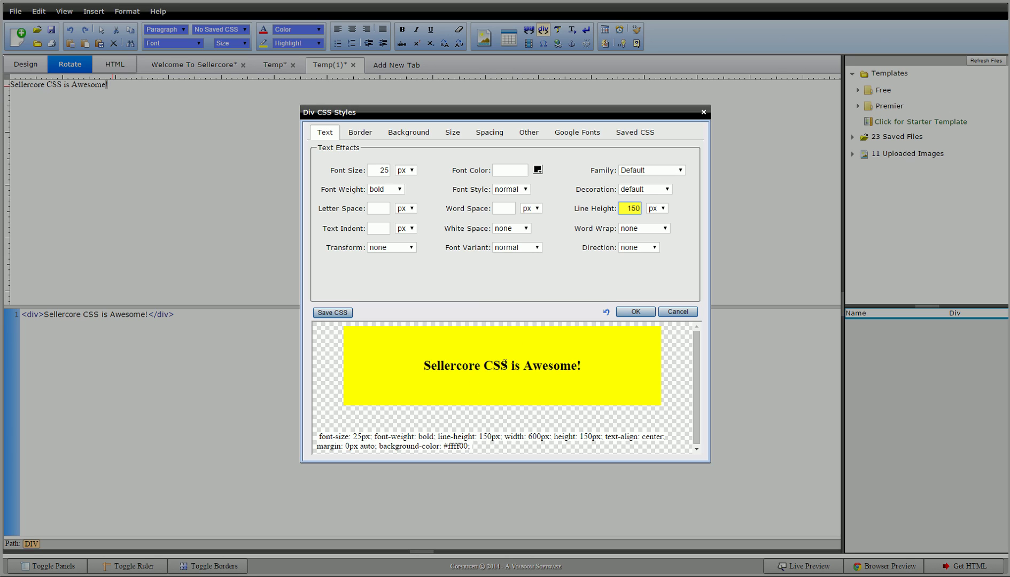
# Step: Try heading font sizes of 65 and then 45
pyautogui.click(373, 170)
pyautogui.write('65')
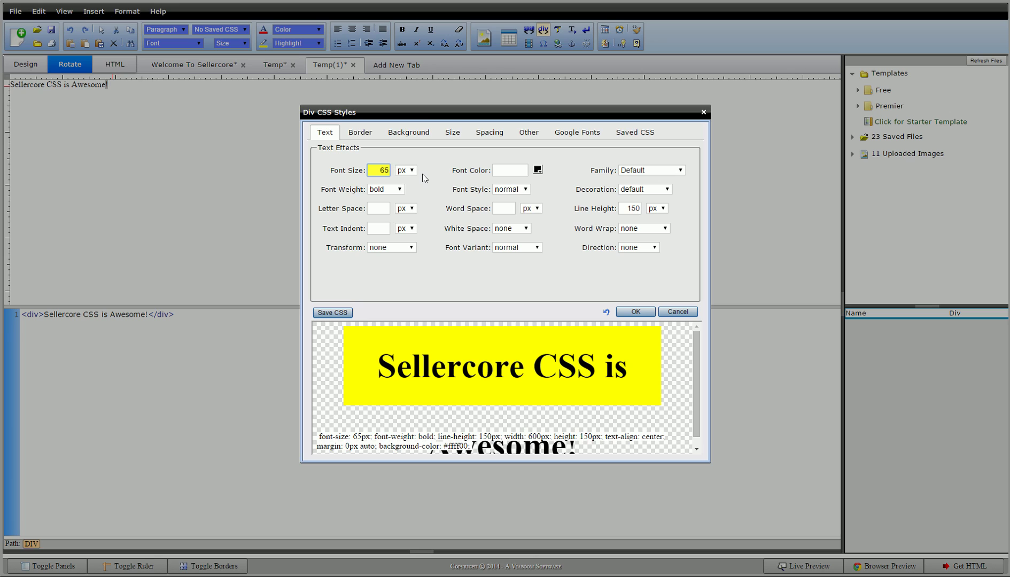
pyautogui.scroll(-1, 697, 347)
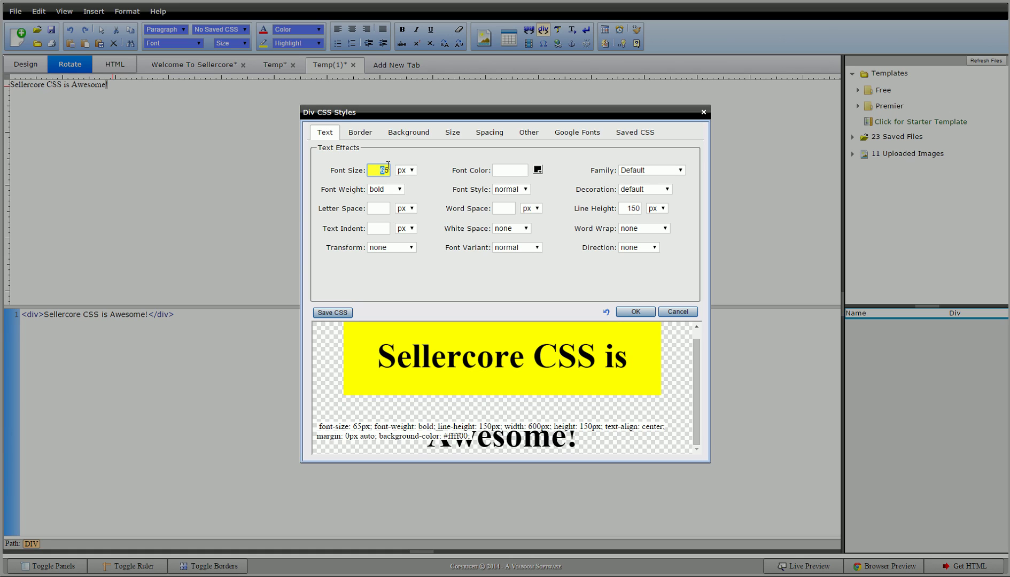
pyautogui.write('4')
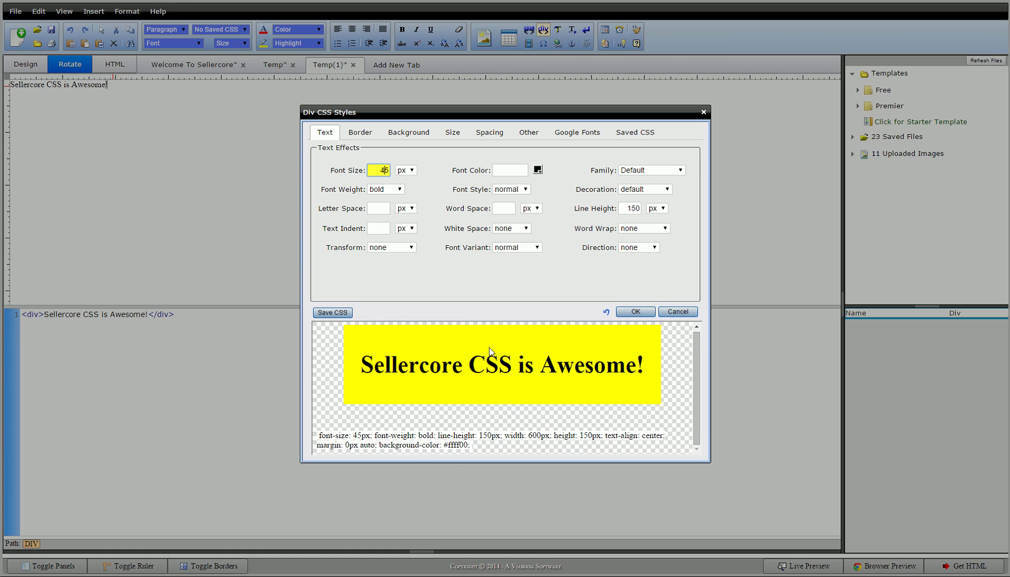
pyautogui.doubleClick(381, 170)
# Step: Set the font size to 6px, apply the div styles, and return to the Welcome To Sellercore page
pyautogui.write('6')
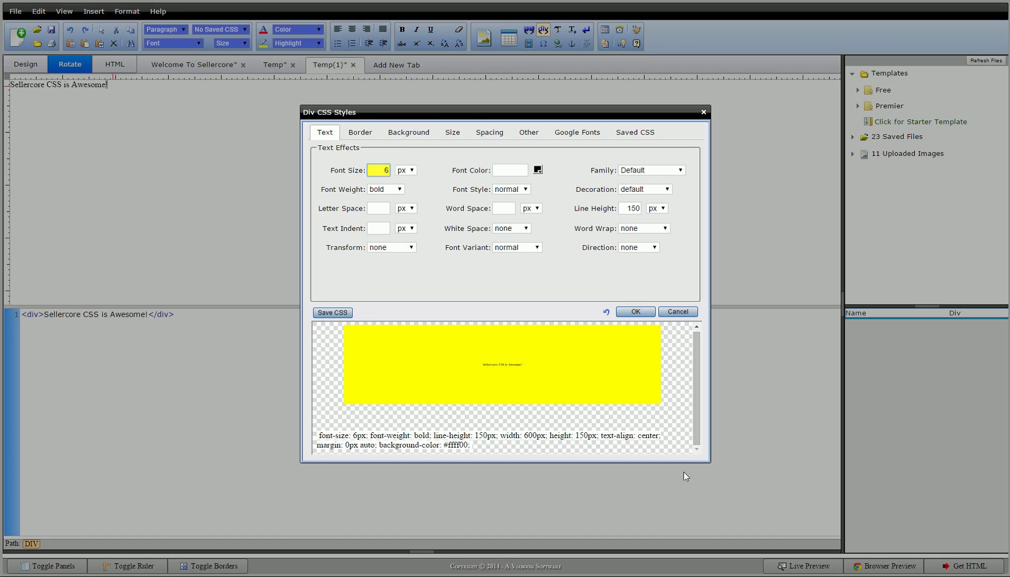
pyautogui.click(634, 313)
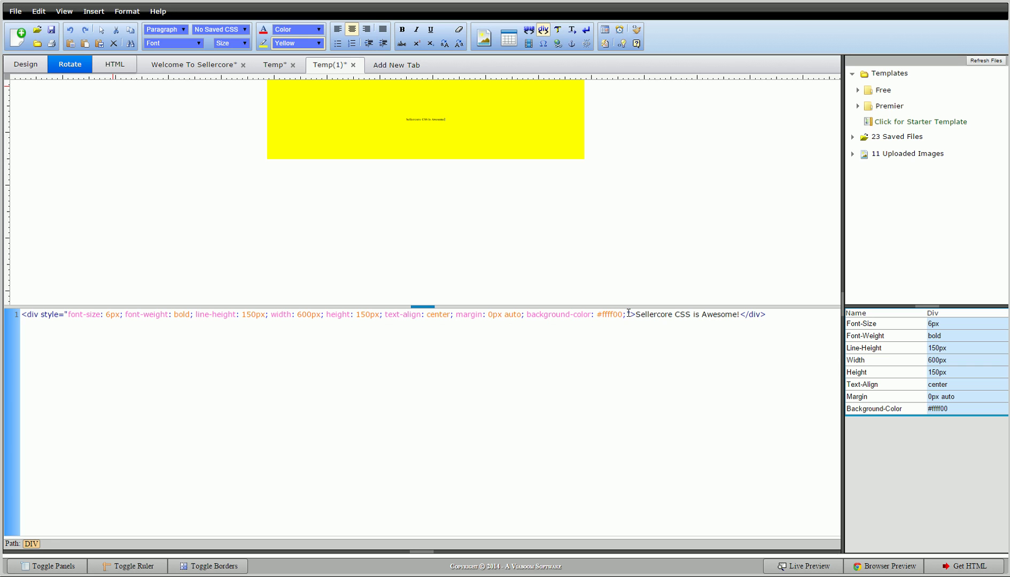
pyautogui.click(182, 65)
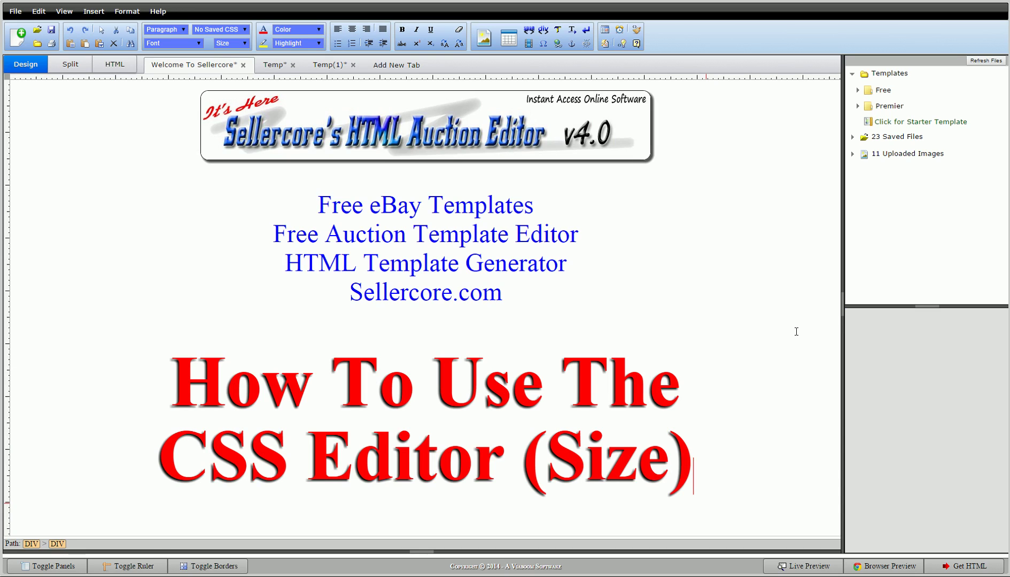